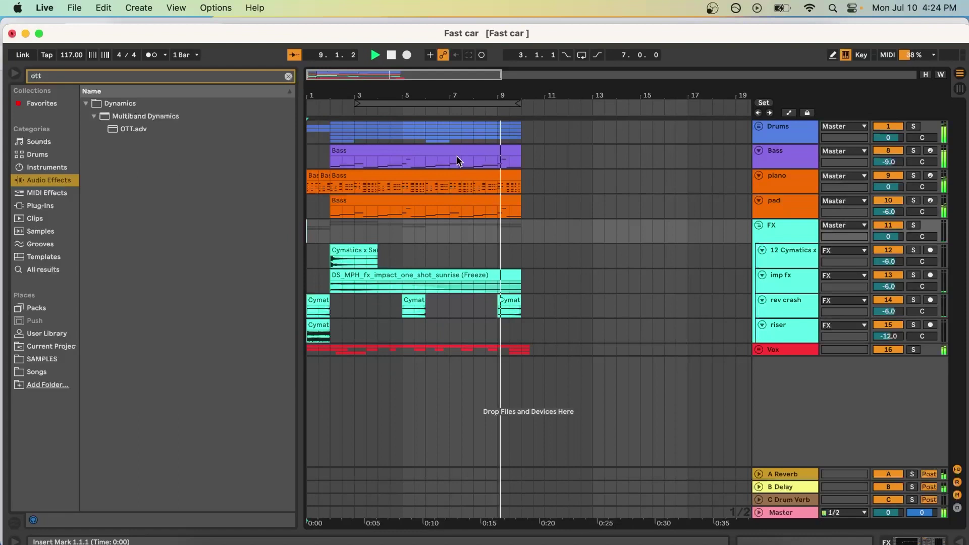
- Select the piano track's Bass clip, stop playback and solo the piano track
left_click(378, 180)
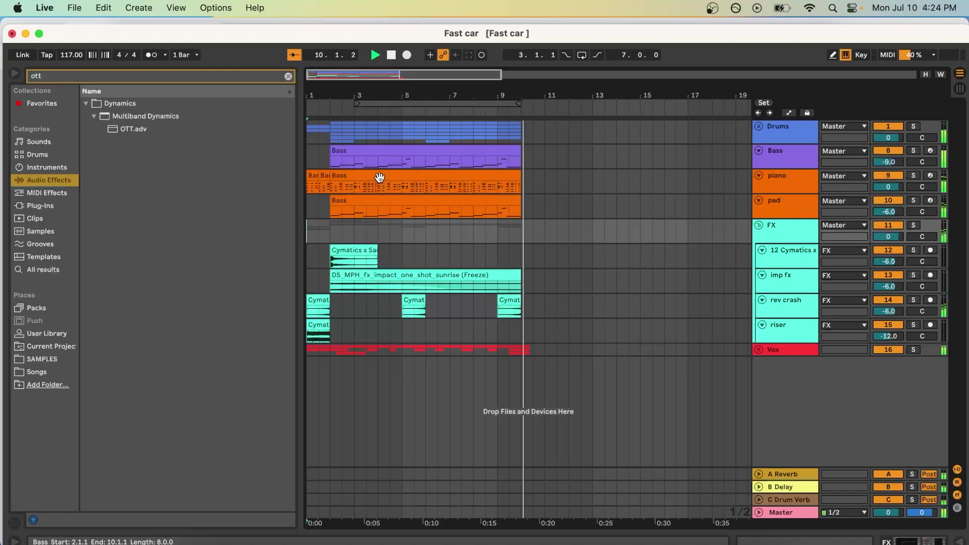
key("space")
left_click(783, 188)
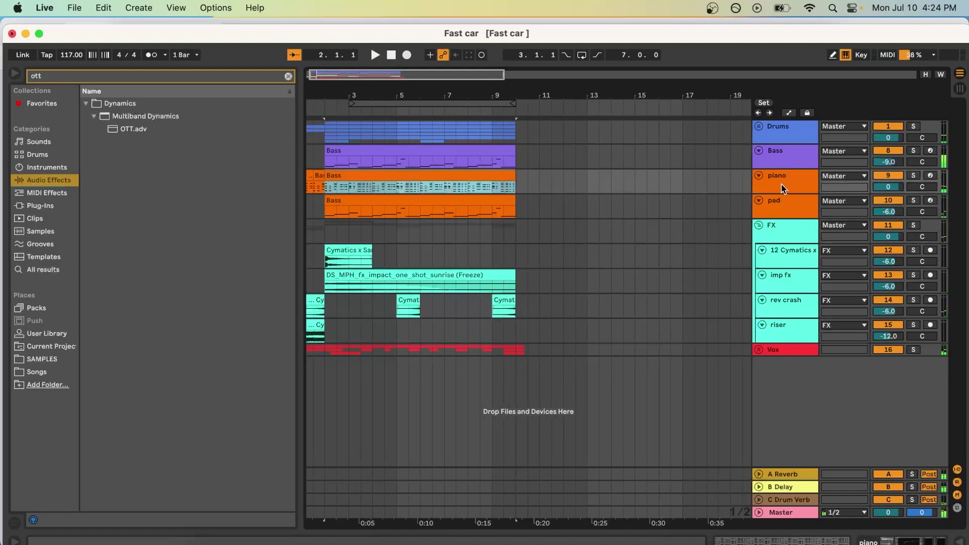
left_click(916, 178)
- Play the arrangement and zoom the piano clip's note editor into the first bars
key("space")
key("super+alt+l")
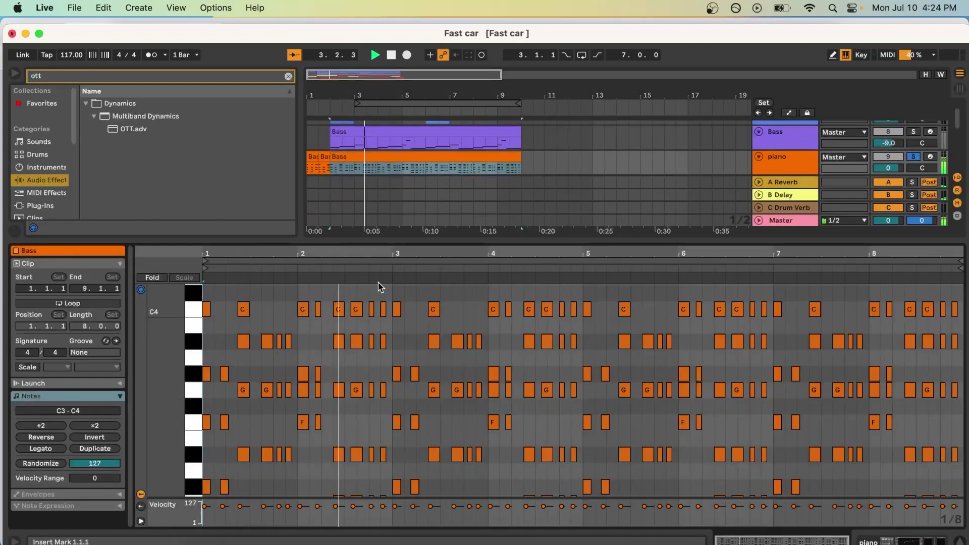
left_click_drag(396, 249, 448, 255)
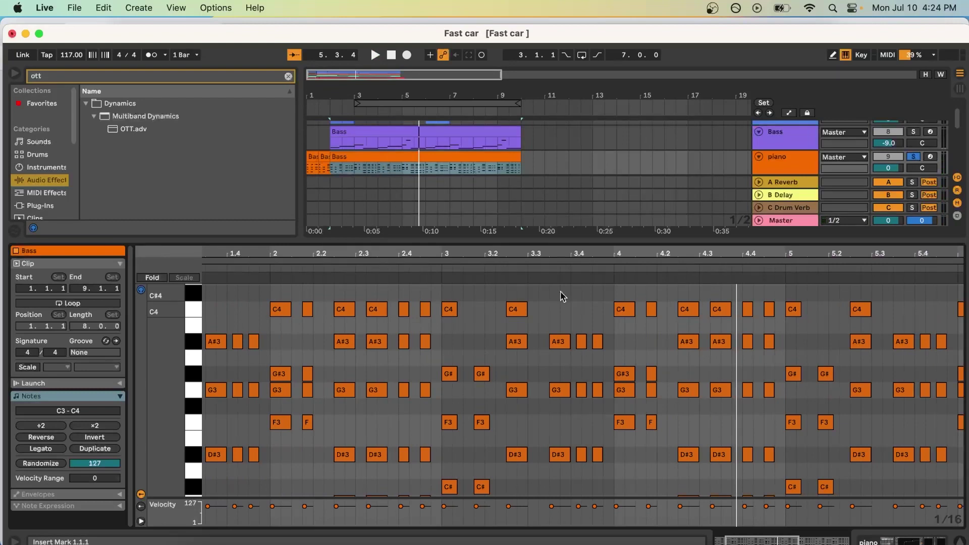
left_click_drag(207, 260, 209, 297)
left_click_drag(316, 246, 240, 254)
scroll(364, 476, "down", 2)
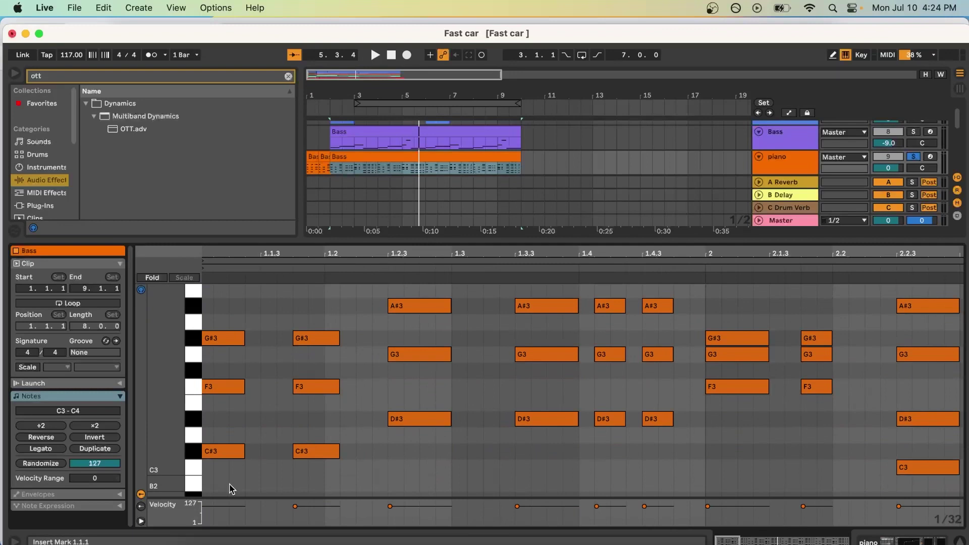
- Select the chords C#3-F3-G#3, D#3-G3-A#3 (twice) and F3-G3-G#3, then show the device chain
left_click(310, 439)
left_click_drag(310, 480, 314, 327)
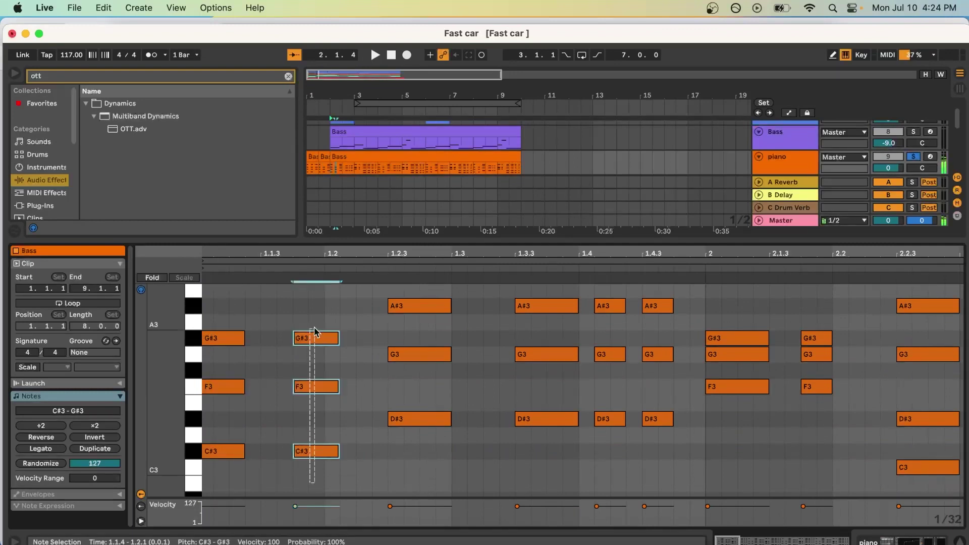
left_click_drag(430, 476, 412, 300)
left_click_drag(557, 487, 533, 302)
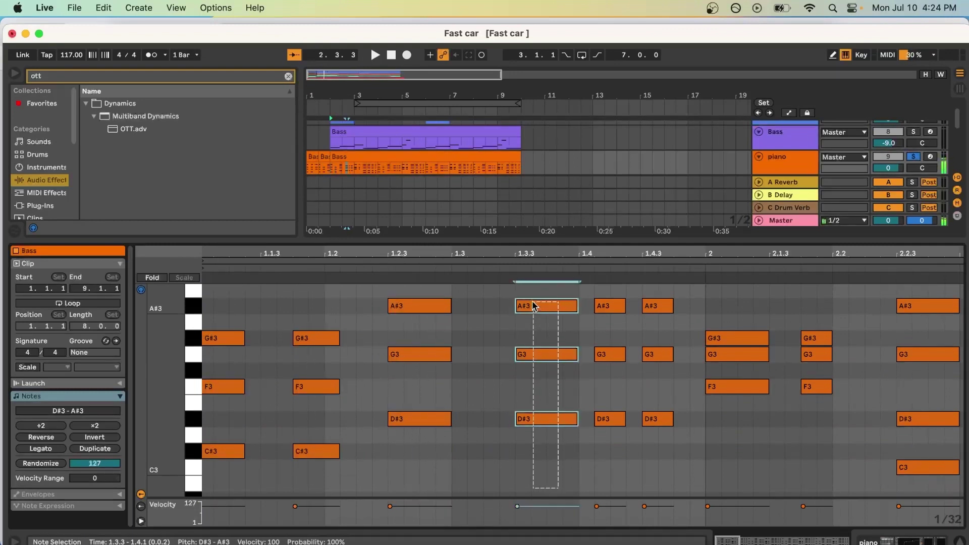
left_click_drag(747, 469, 729, 326)
key("shift+Tab")
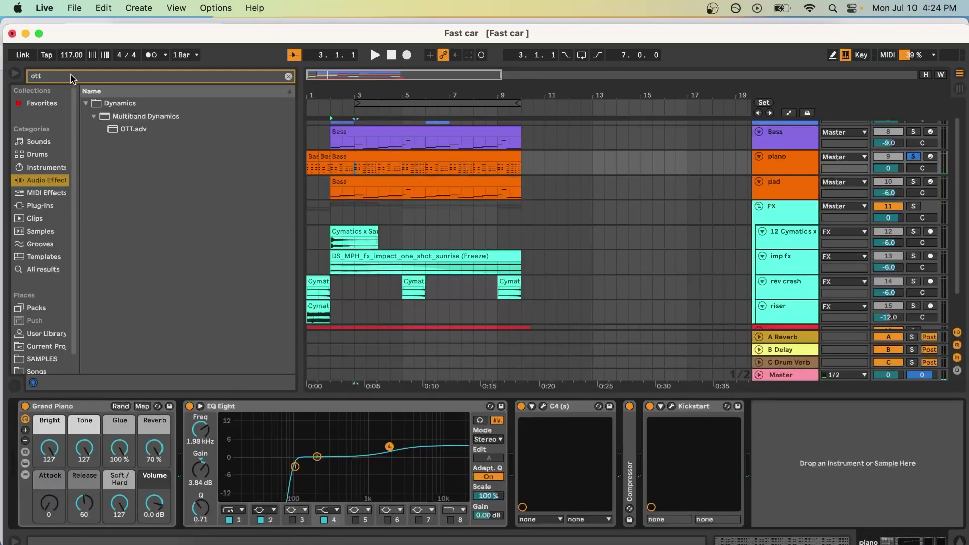
- Search 'grand piano' and preview Grand Piano.adg from Instrument Rack > Piano & Keys on the piano track
key("super+f")
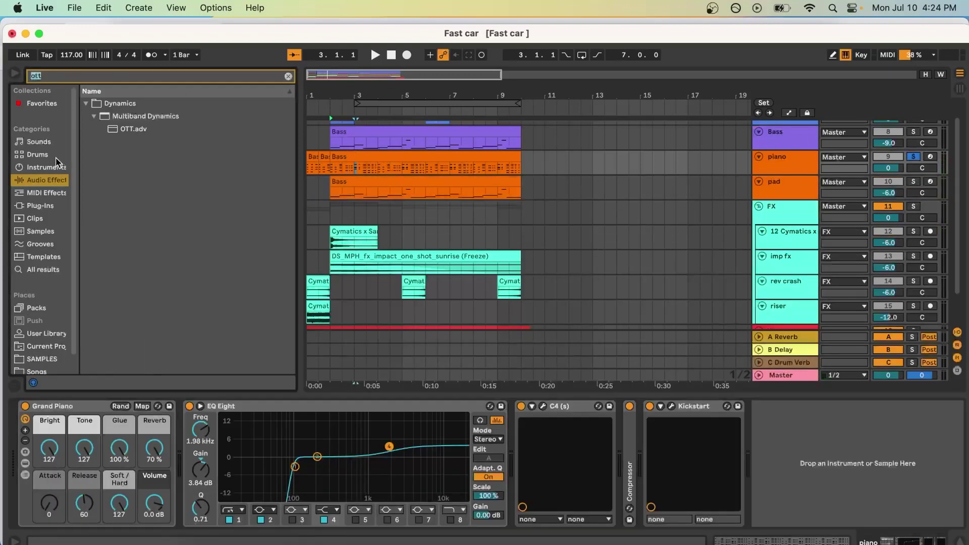
type("grand piano")
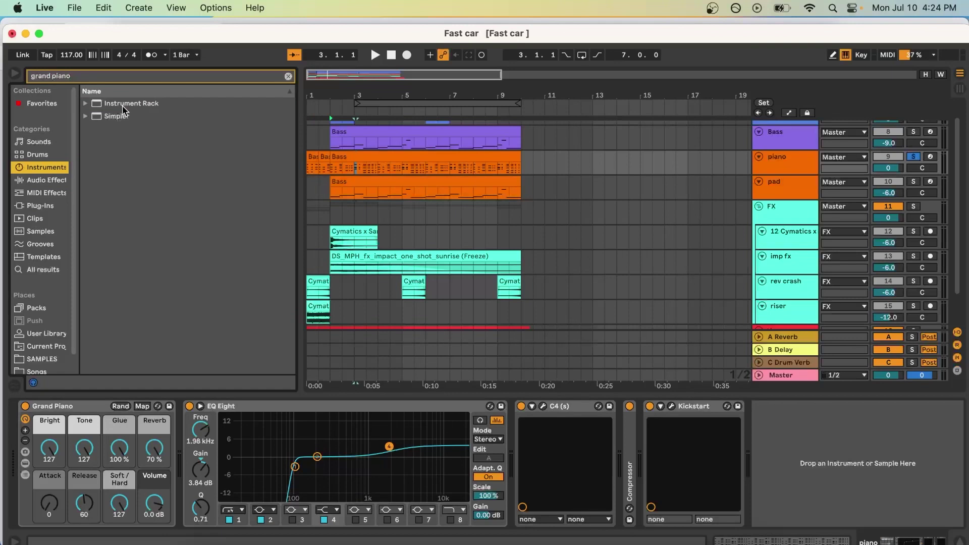
left_click(83, 105)
left_click(94, 117)
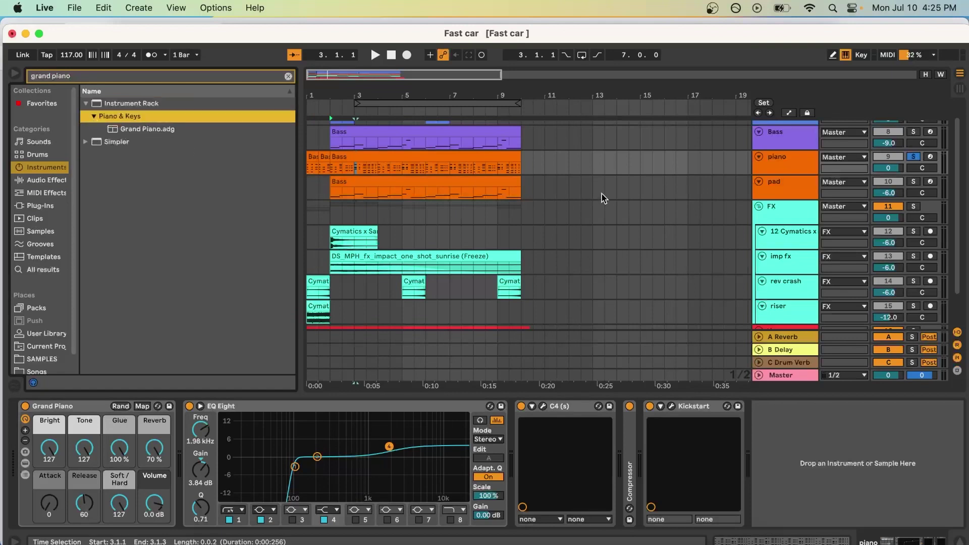
left_click(778, 164)
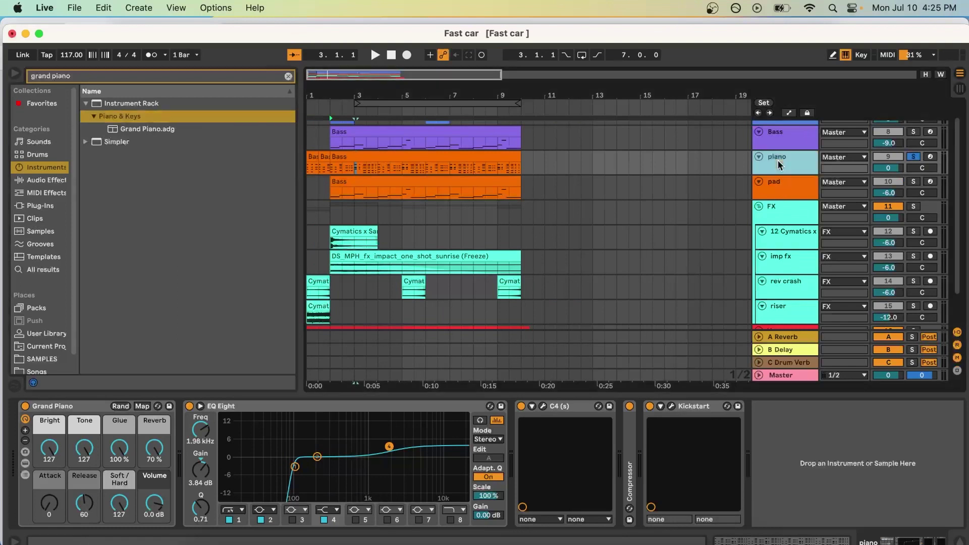
left_click(58, 407)
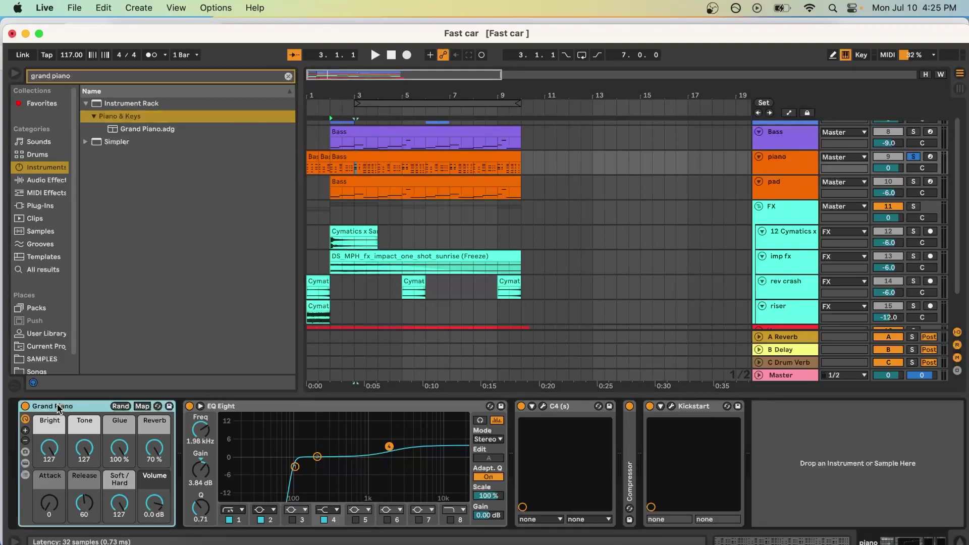
left_click(125, 129)
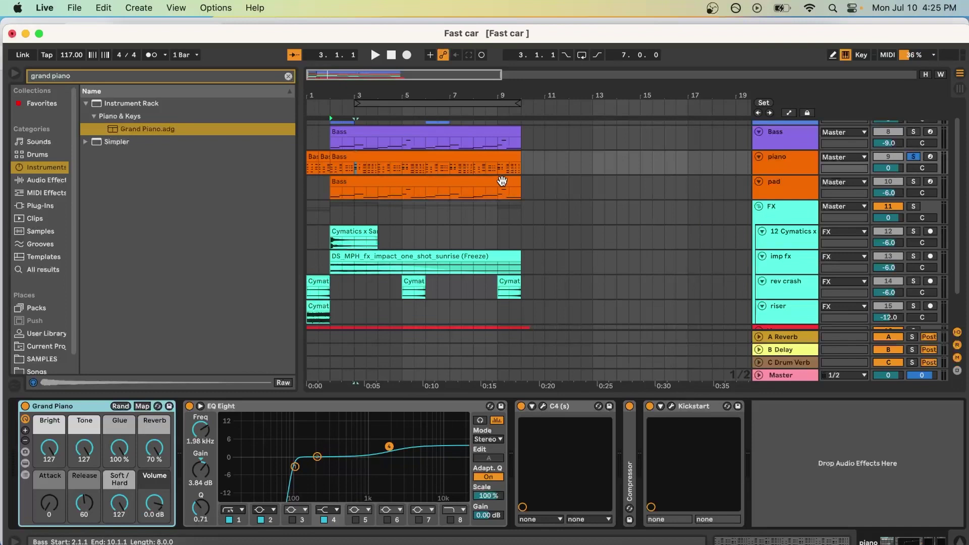
- During playback, set Grand Piano macros: Bright 79, Tone 71, Glue 100 %, Soft/Hard 75
left_click(349, 156)
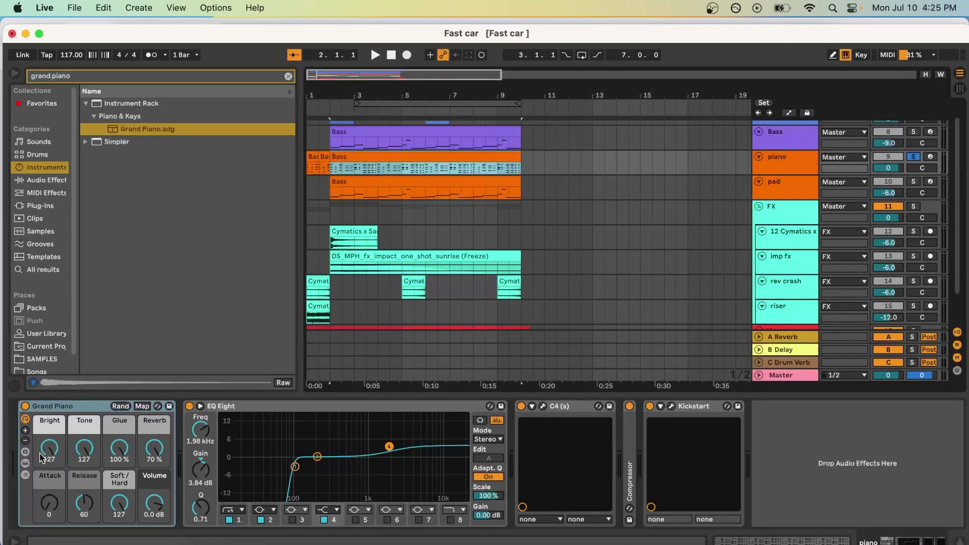
left_click_drag(41, 457, 42, 485)
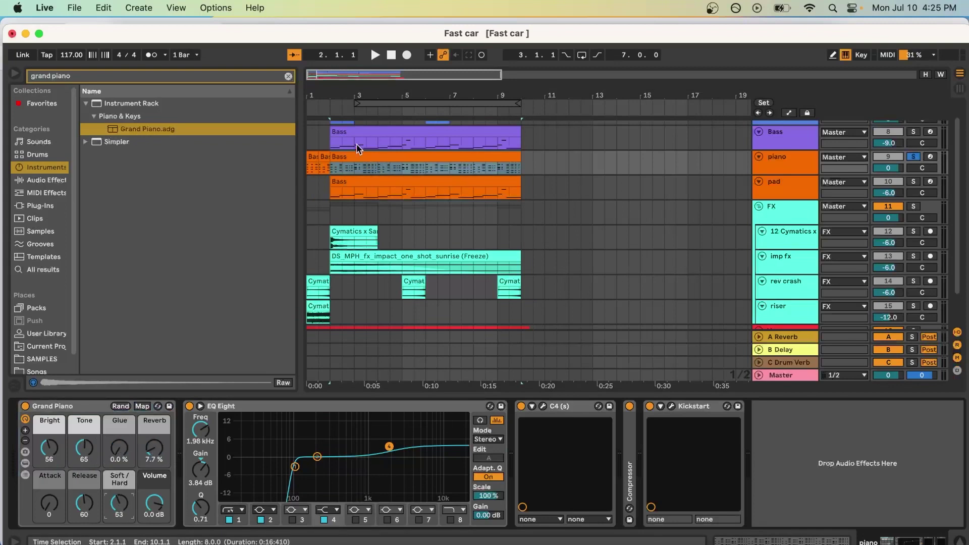
key("space")
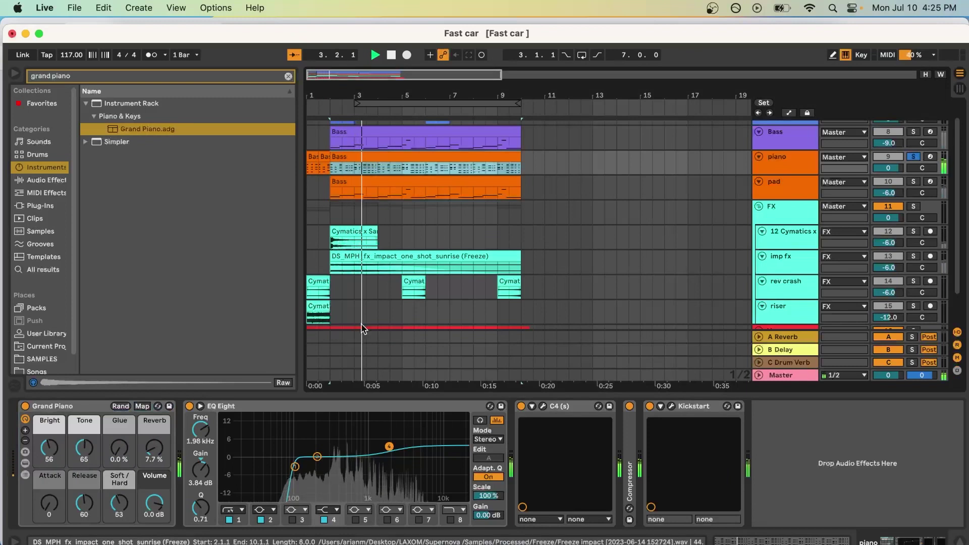
left_click_drag(49, 448, 49, 412)
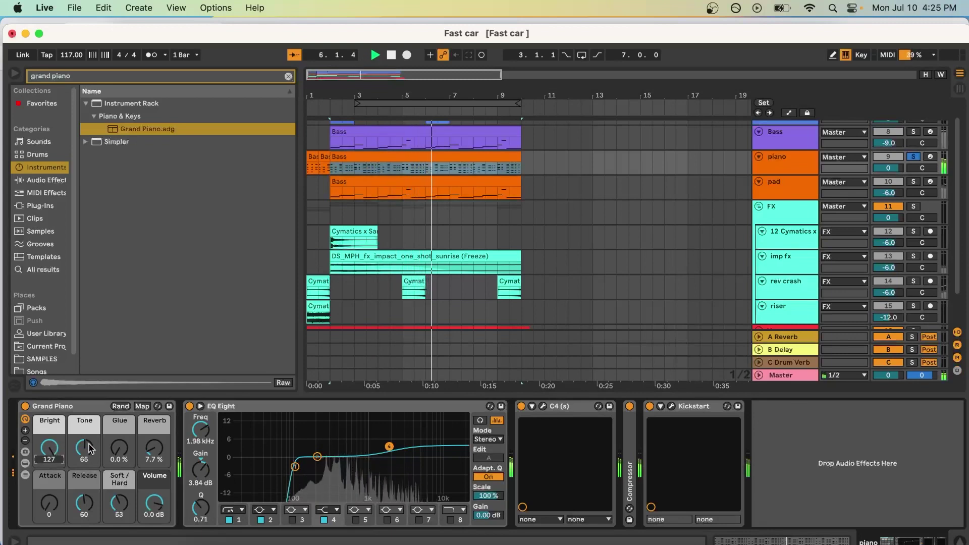
left_click_drag(88, 448, 120, 432)
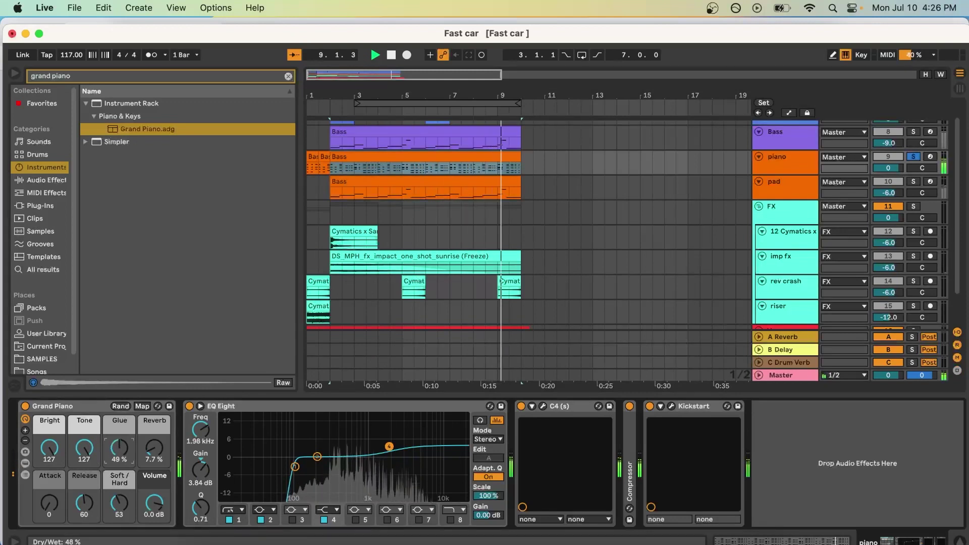
left_click_drag(121, 451, 148, 449)
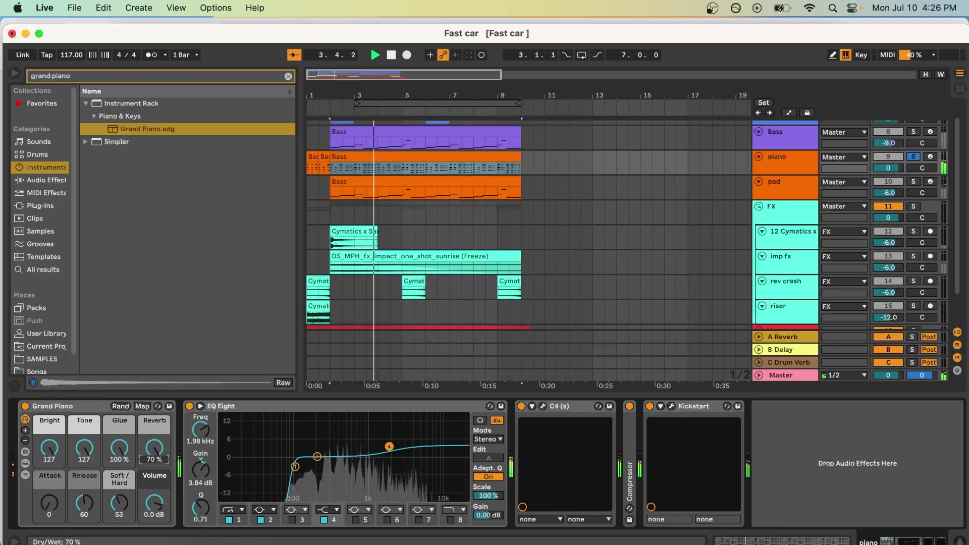
left_click_drag(119, 503, 119, 488)
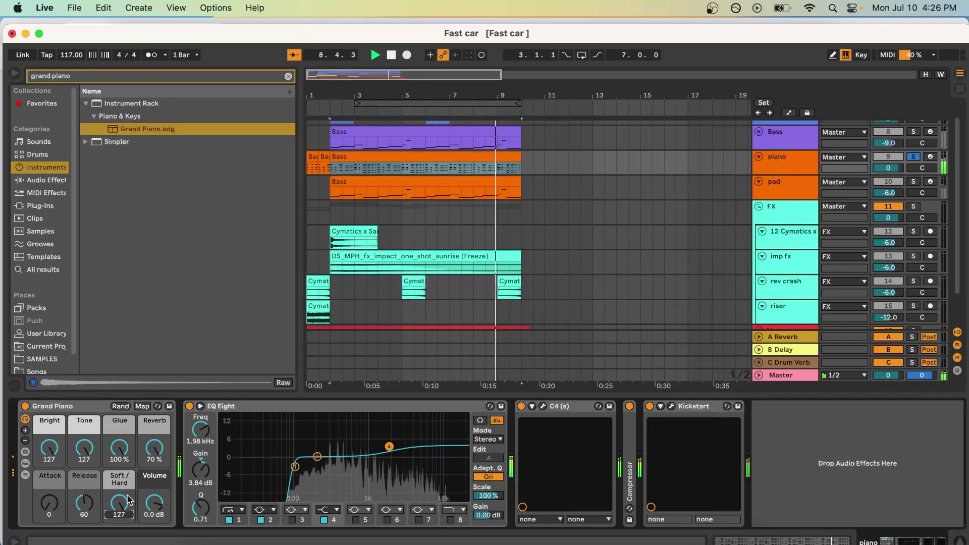
- Inspect EQ Eight's 100 Hz and 1.98 kHz bands, then compare the piano with EQ bypassed and on
left_click(262, 407)
left_click(294, 467)
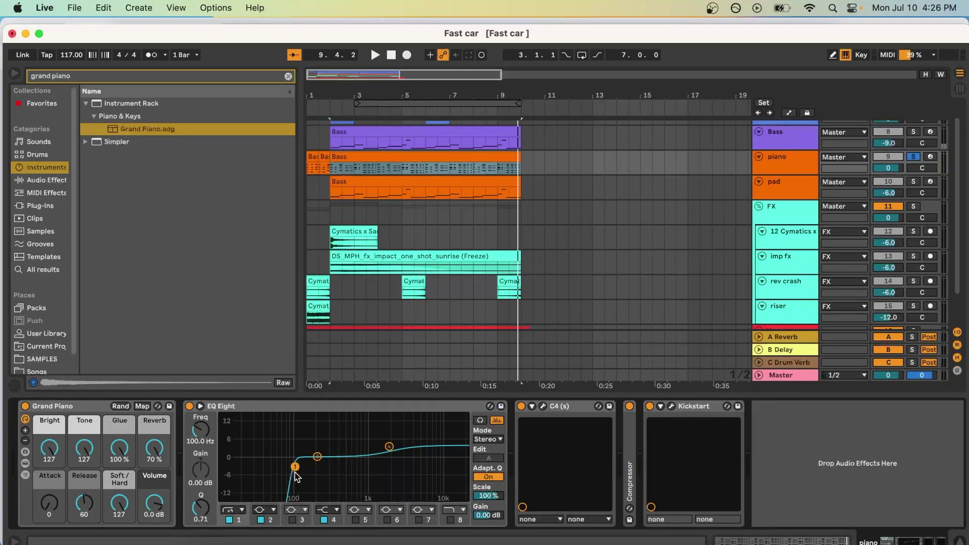
left_click(390, 448)
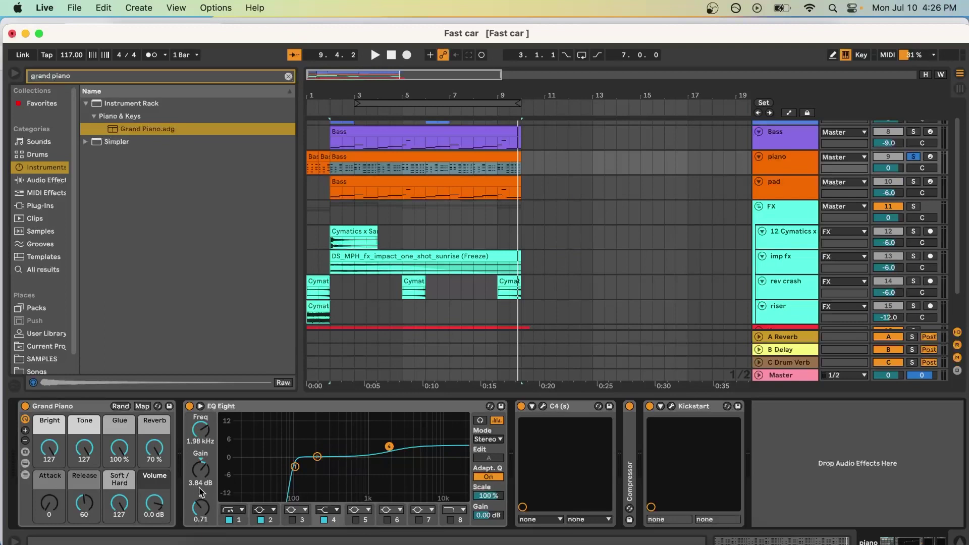
key("space")
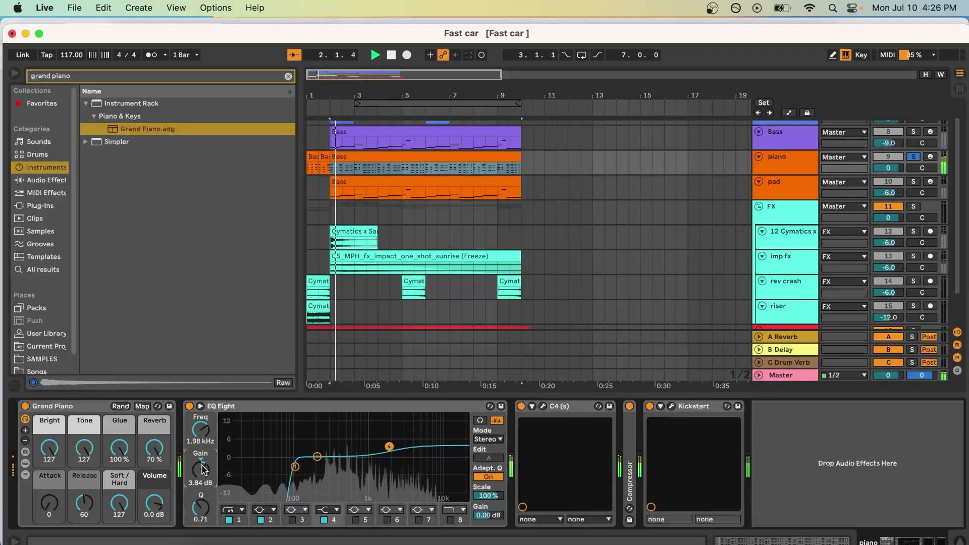
left_click(189, 406)
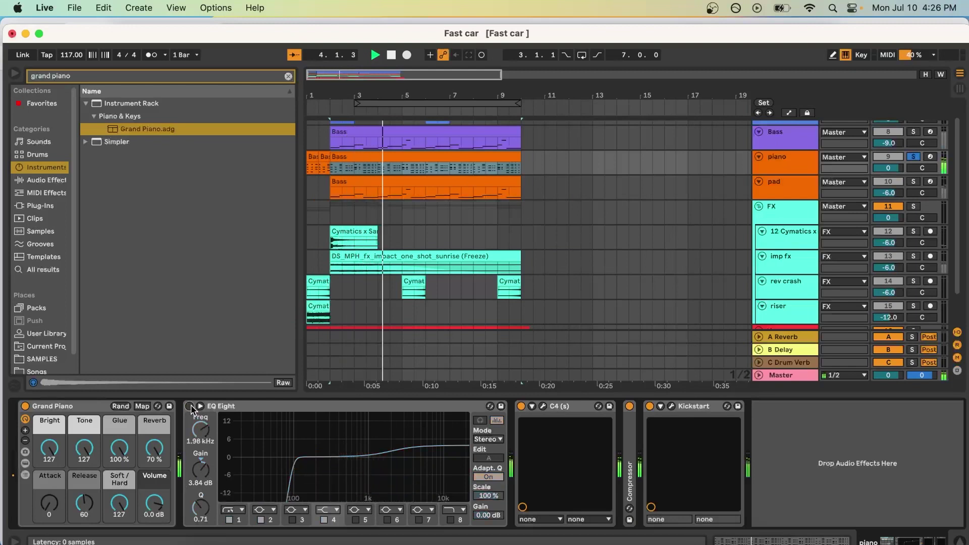
left_click(189, 406)
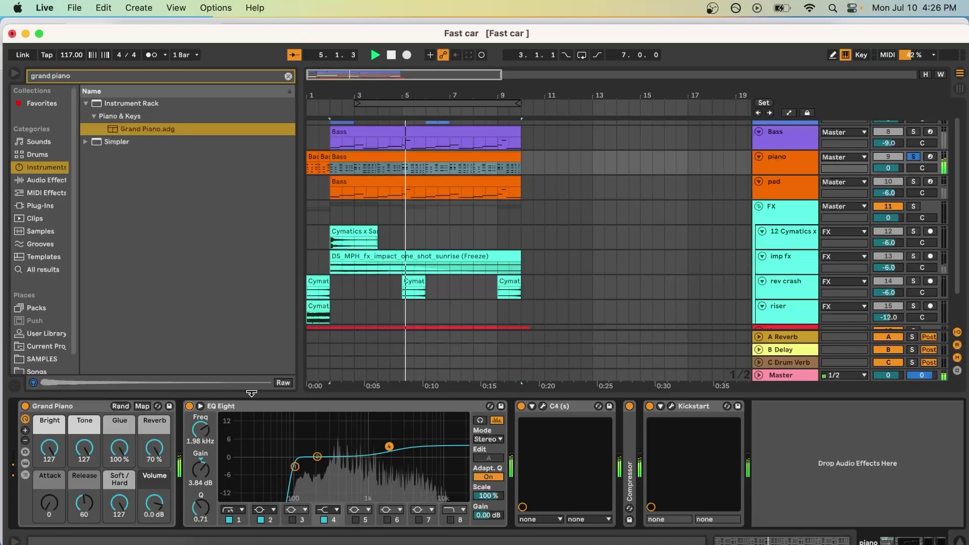
- Unsolo the piano track and replay the section to hear it in the full mix
left_click(912, 157)
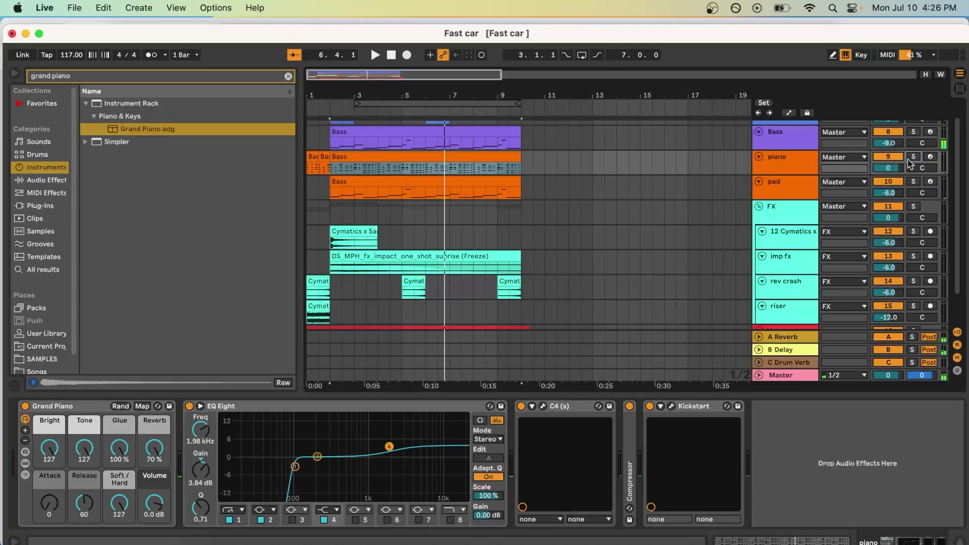
key("space")
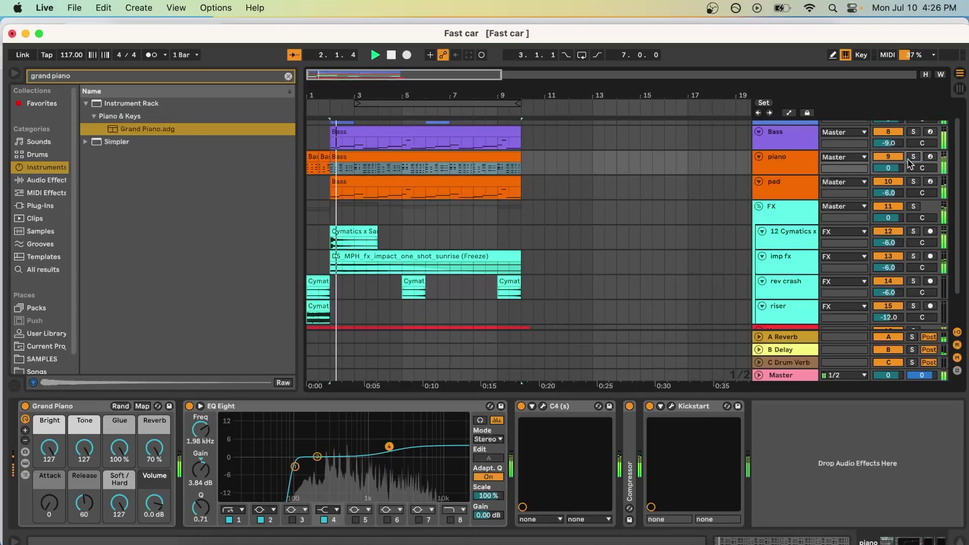
scroll(814, 309, "down", 3)
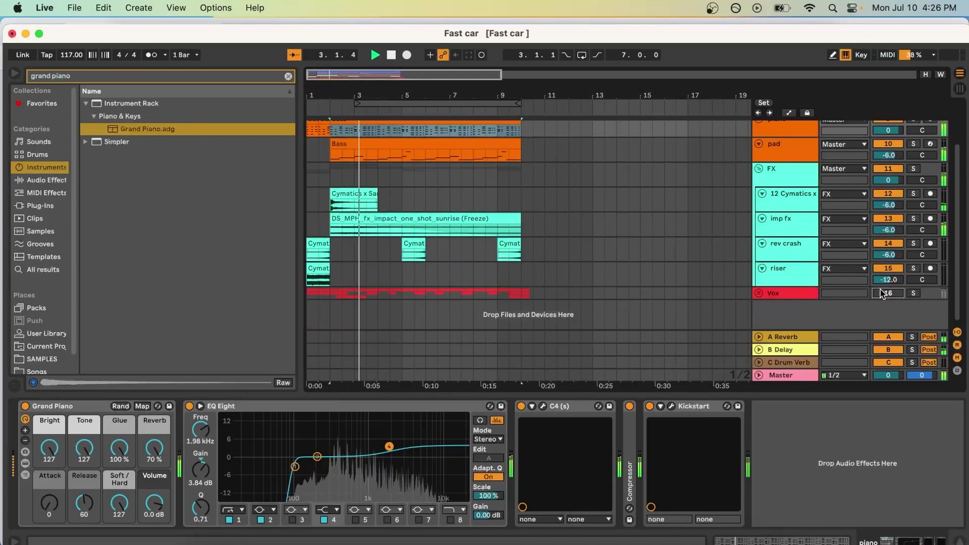
scroll(808, 250, "up", 5)
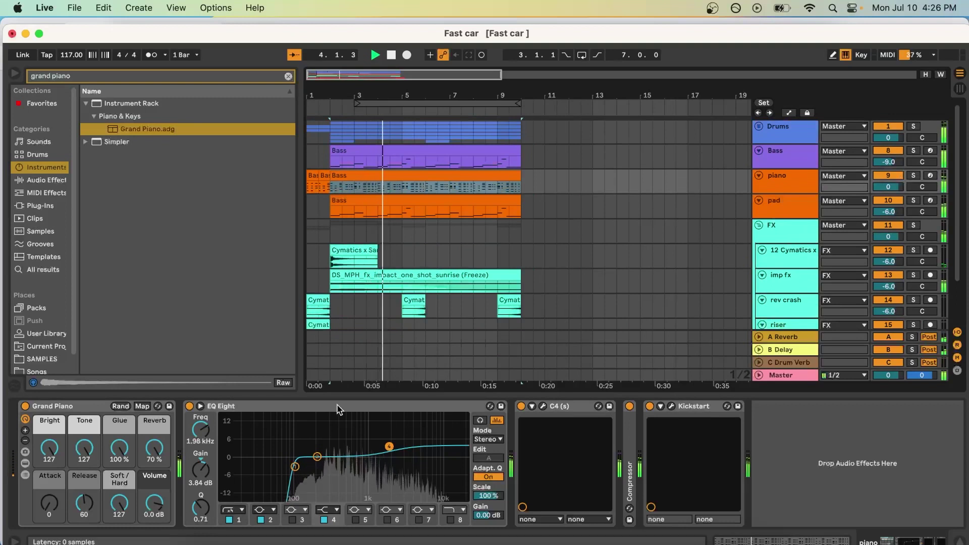
- Audition the piano with EQ Eight bypassed and Bright, Tone, Glue and Reverb macros lowered
left_click(190, 407)
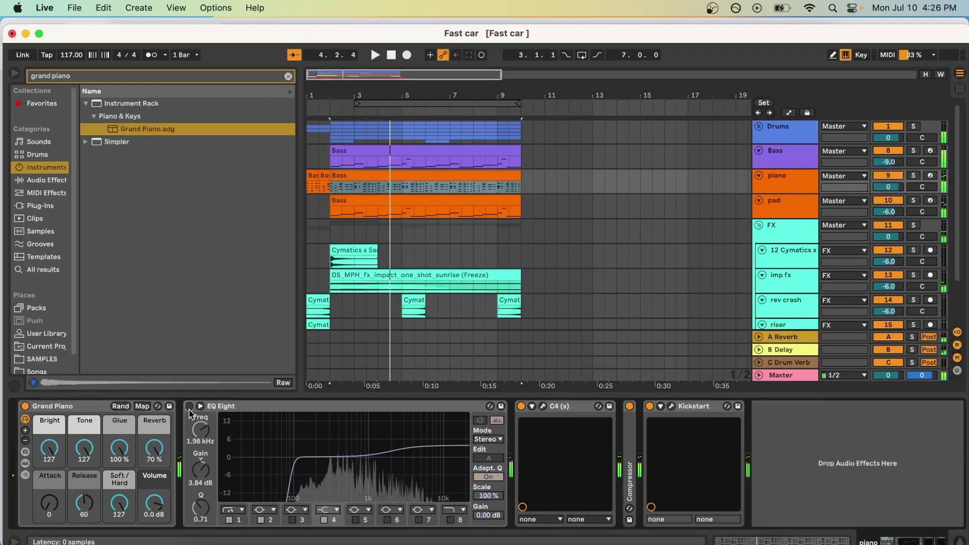
key("space")
left_click(51, 454)
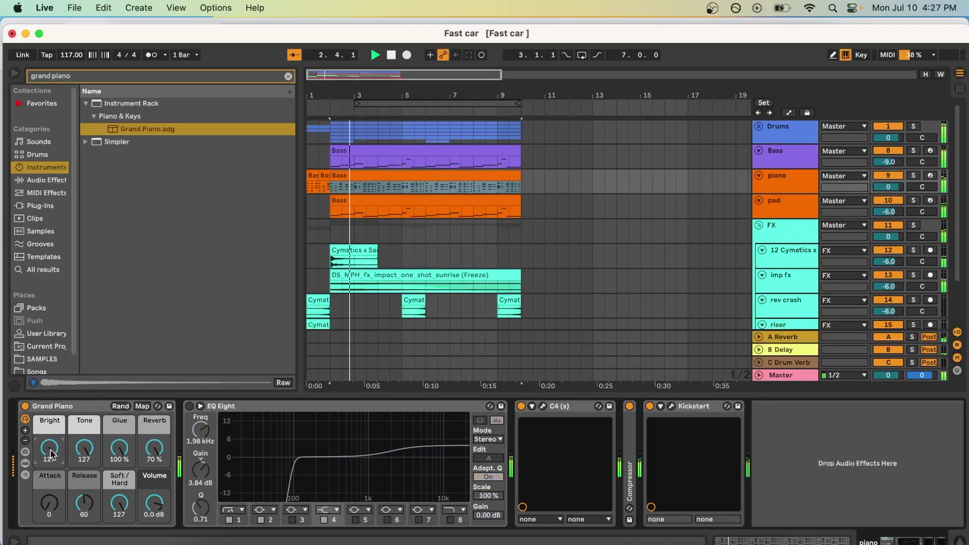
left_click_drag(51, 454, 153, 458)
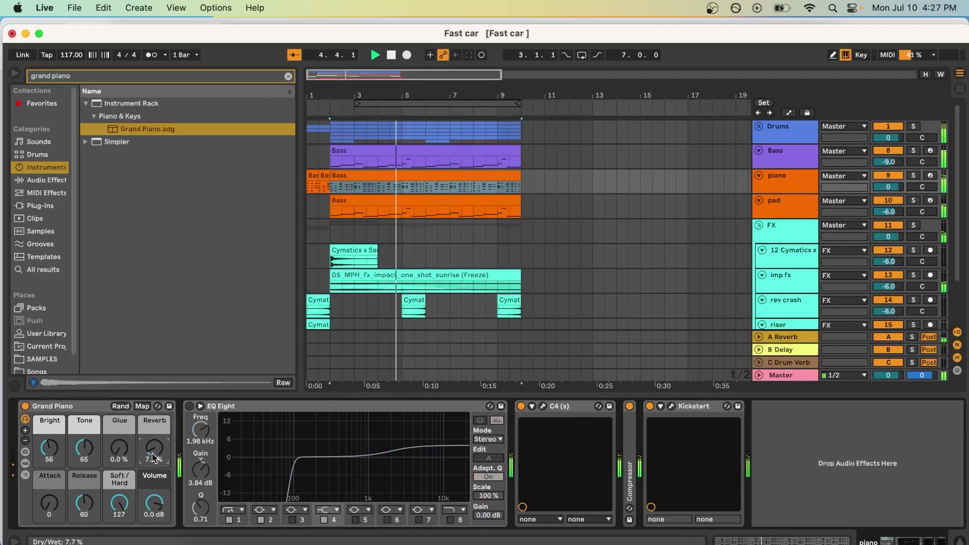
- Undo those changes and open the C4 multiband compressor's editor
key("super+z")
key("super+z")
key("super+z")
key("super+z")
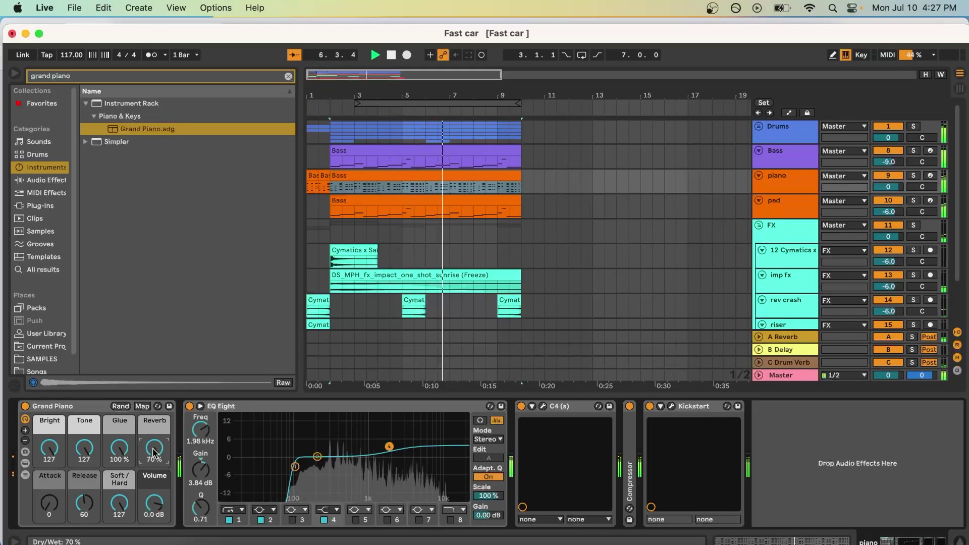
left_click(547, 409)
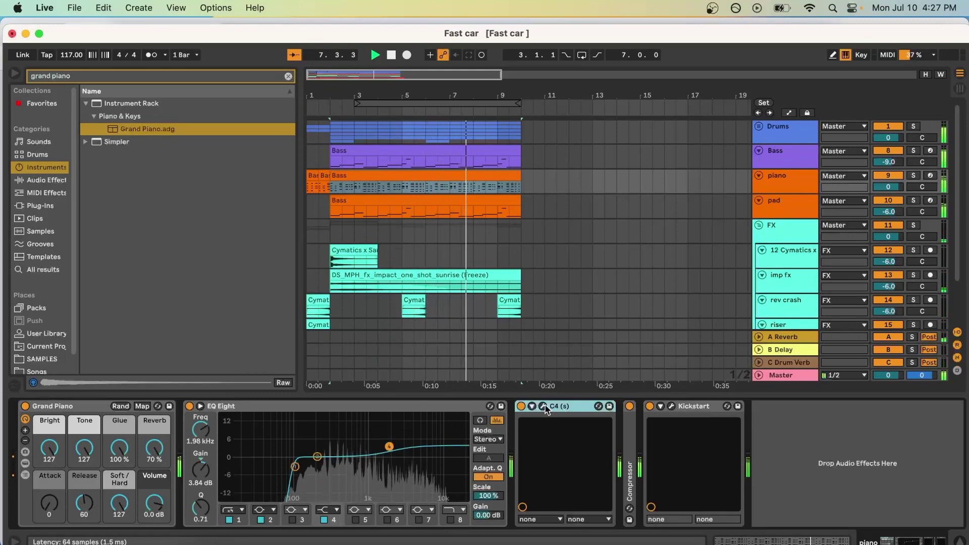
left_click(545, 408)
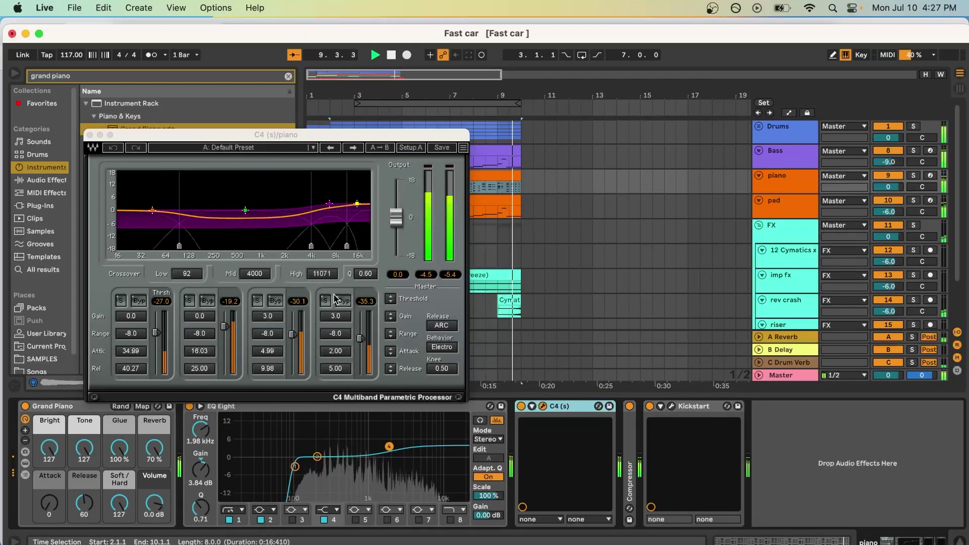
- Restart playback with C4's high-mid and high bands soloed
key("space")
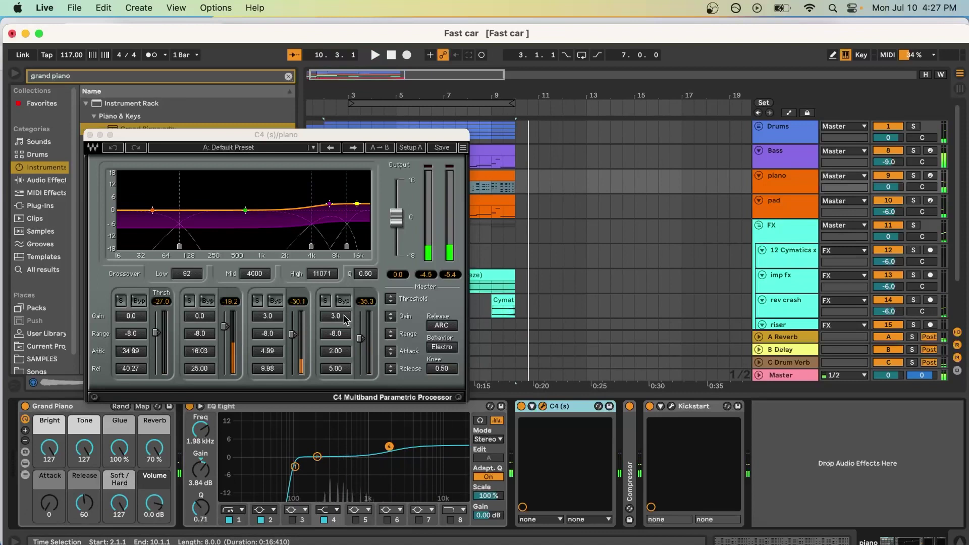
key("space")
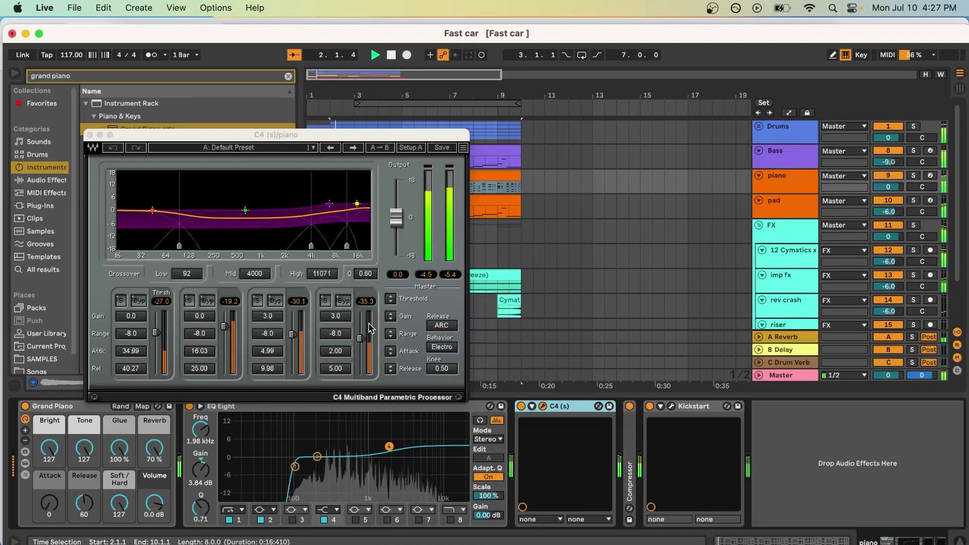
left_click(271, 322)
left_click(257, 302)
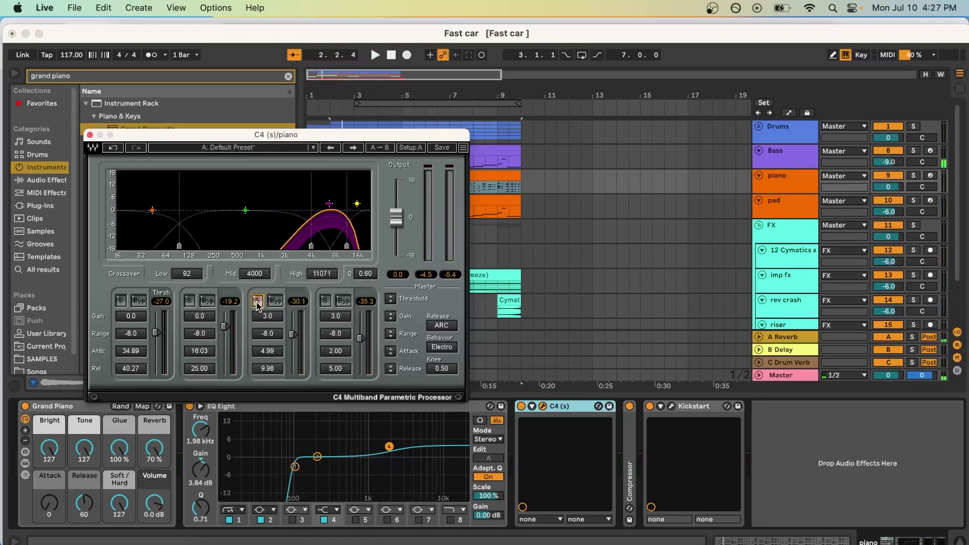
left_click(326, 302)
key("space")
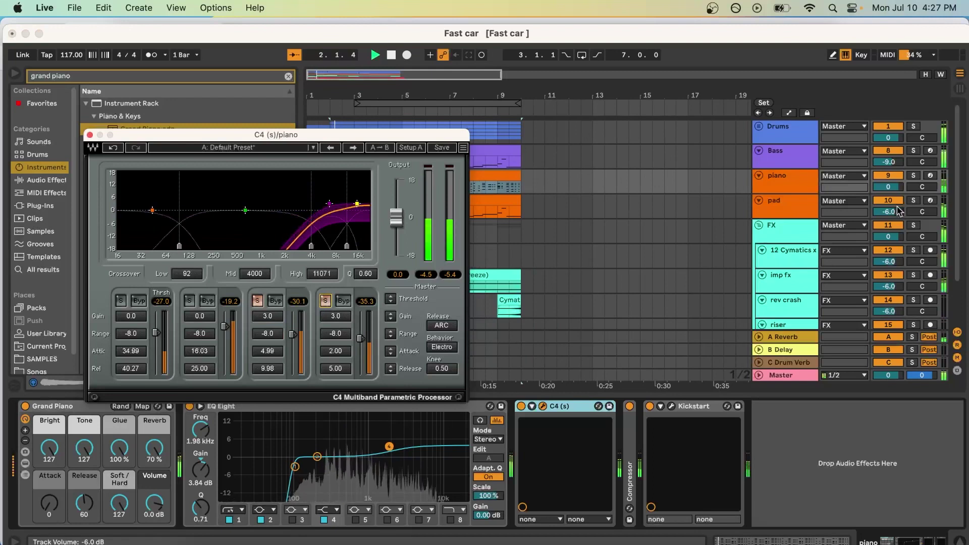
- Solo the piano track and unsolo both of C4's upper bands
left_click(913, 175)
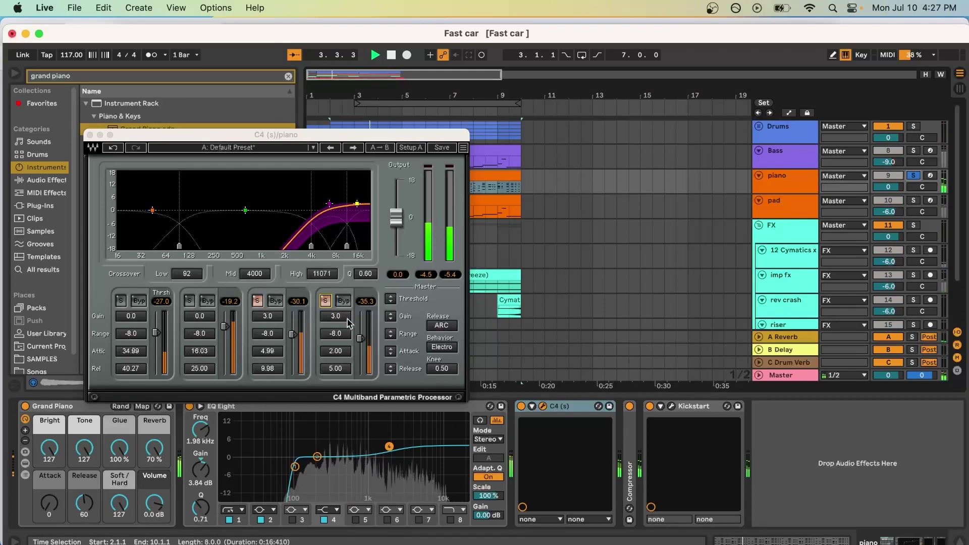
left_click(425, 414)
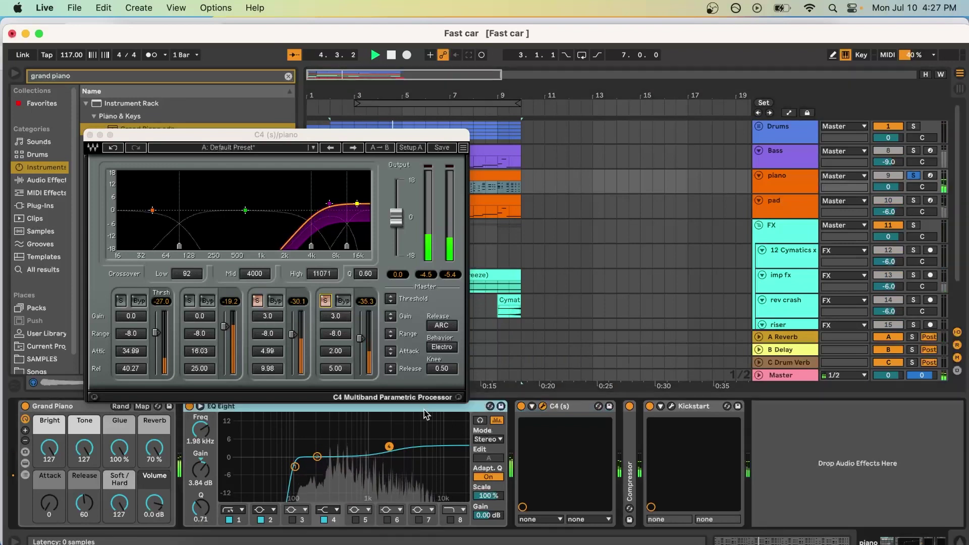
left_click(257, 301)
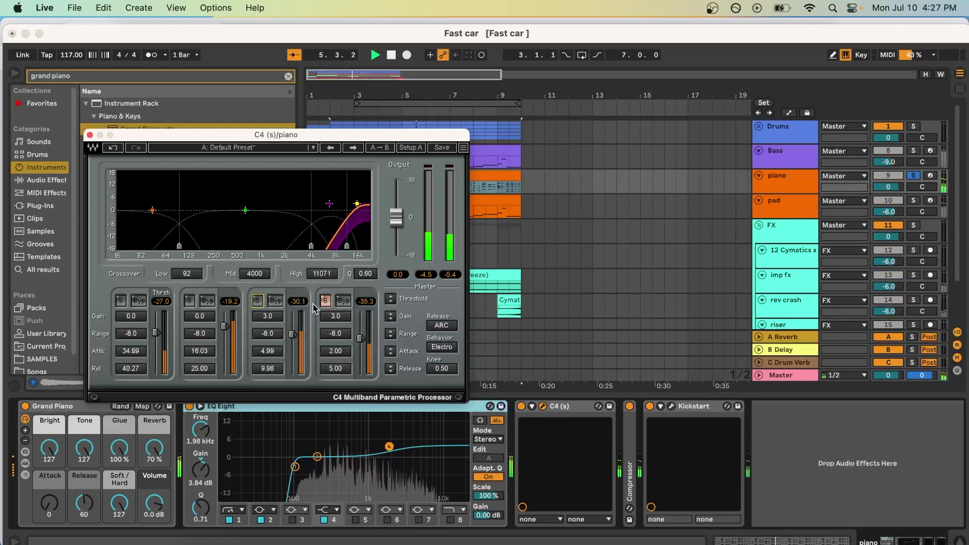
left_click(325, 301)
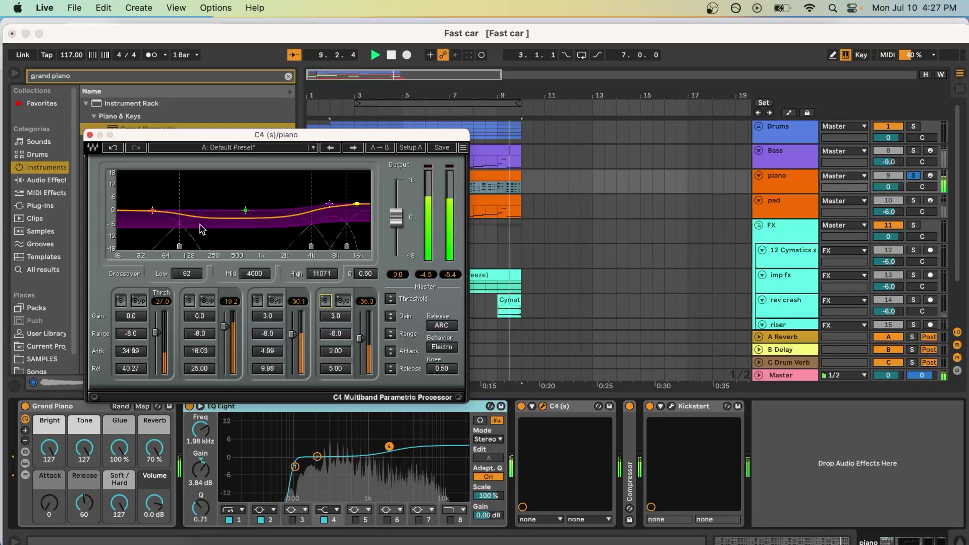
- Close the C4 editor and expand the sidechain Compressor's settings
left_click(89, 135)
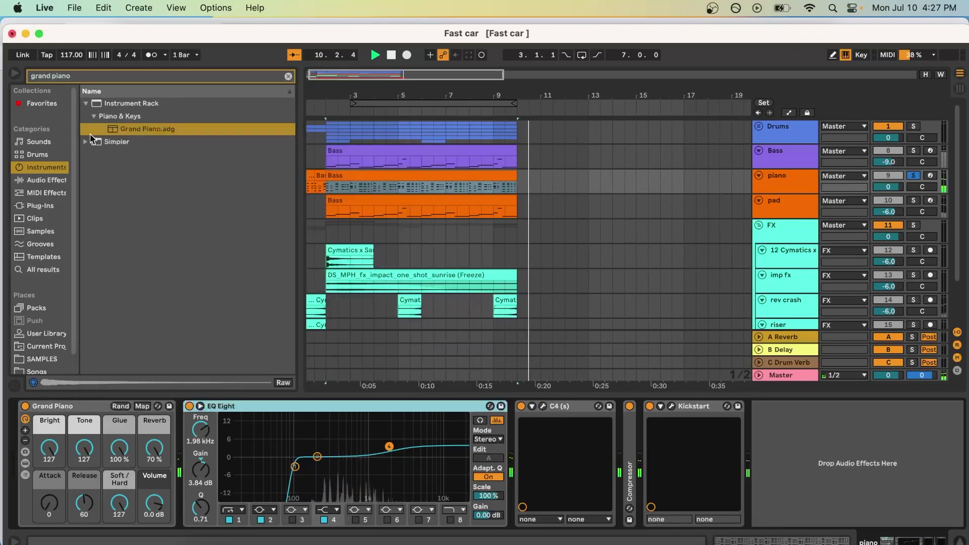
left_click(633, 467)
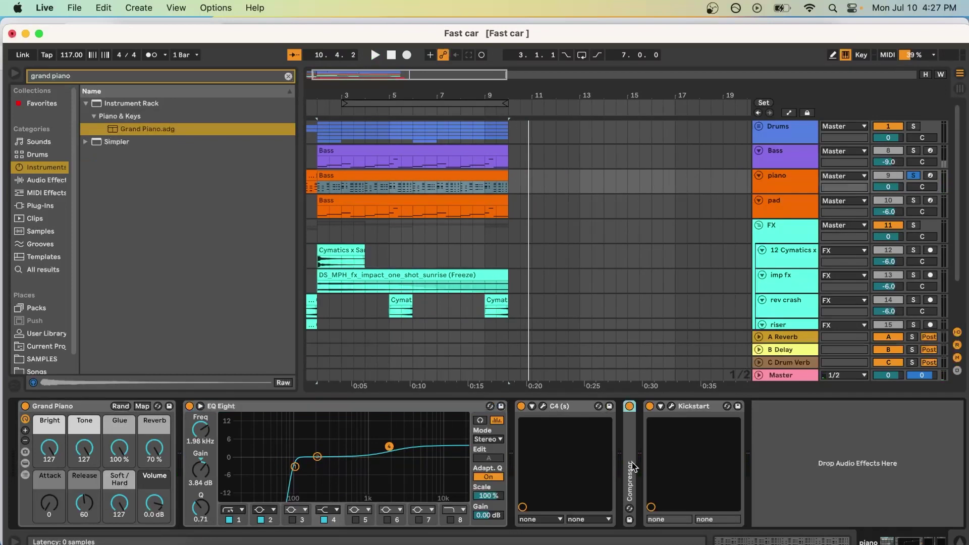
double_click(634, 467)
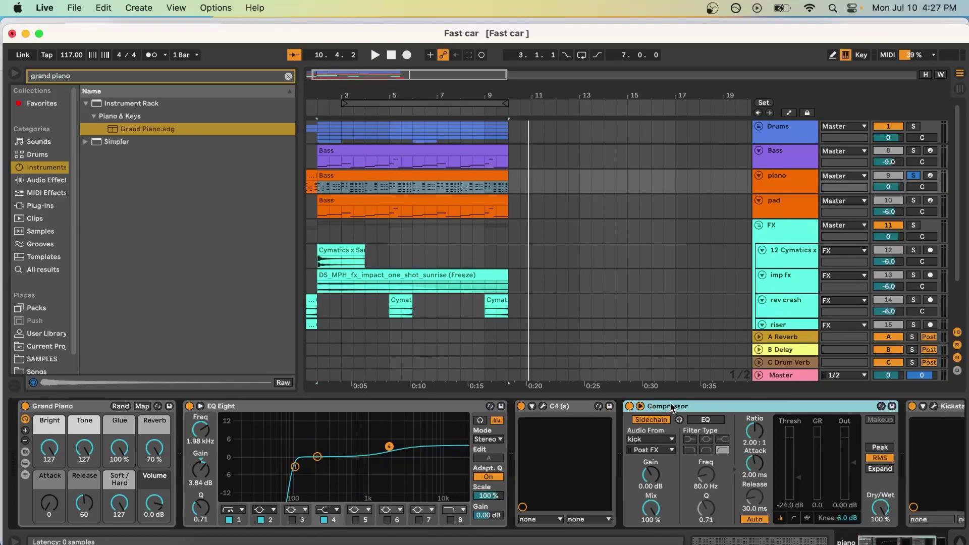
- Search 'compressor' in the browser, filter to Audio Effects and select Compressor
left_click(288, 76)
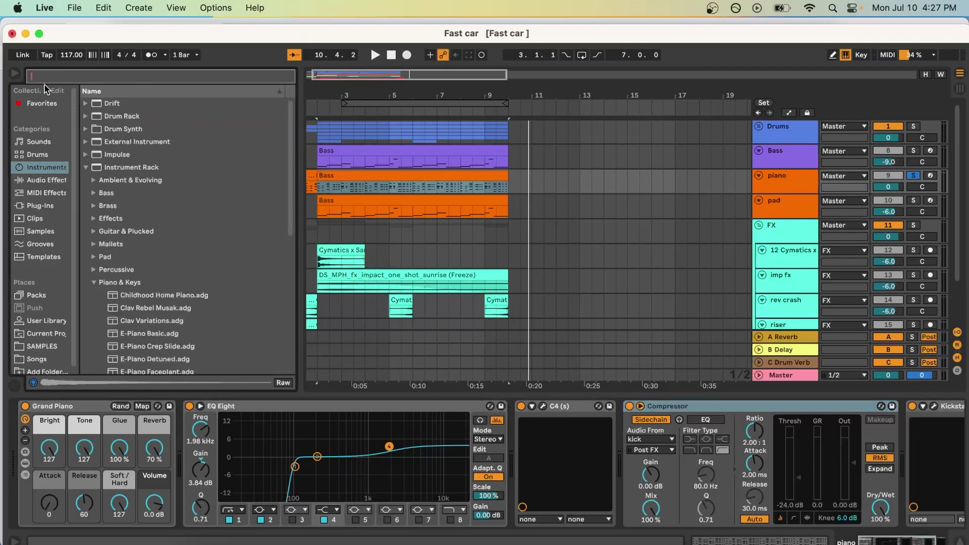
type("compressor")
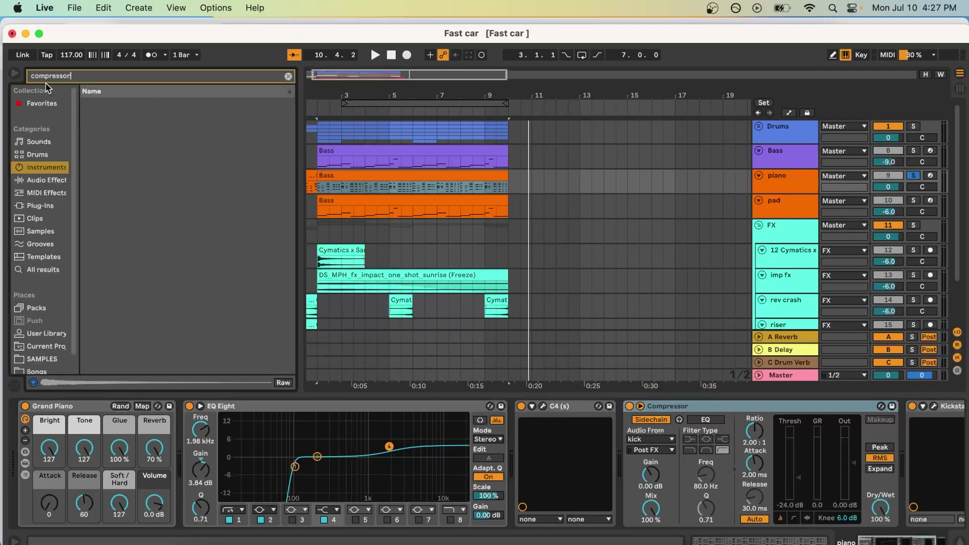
left_click(47, 181)
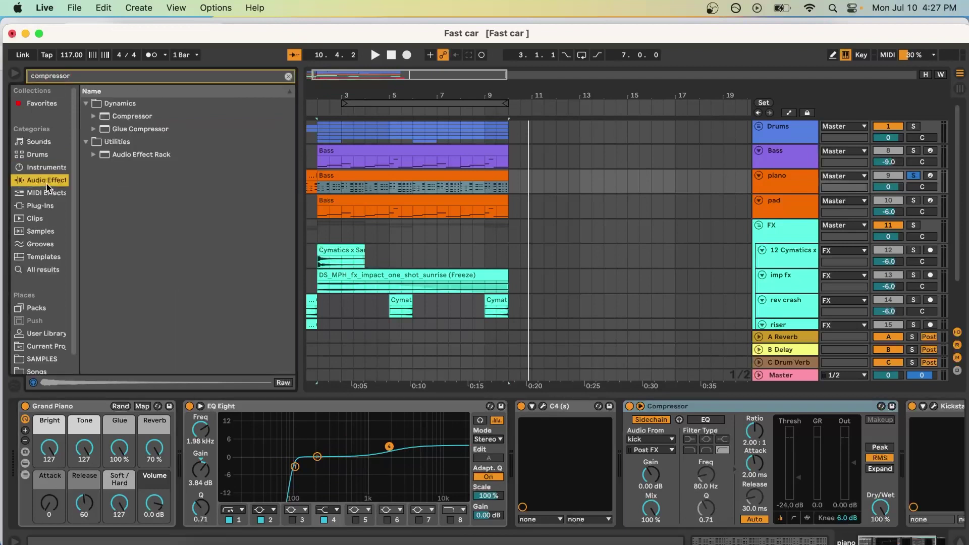
left_click(129, 118)
left_click(655, 421)
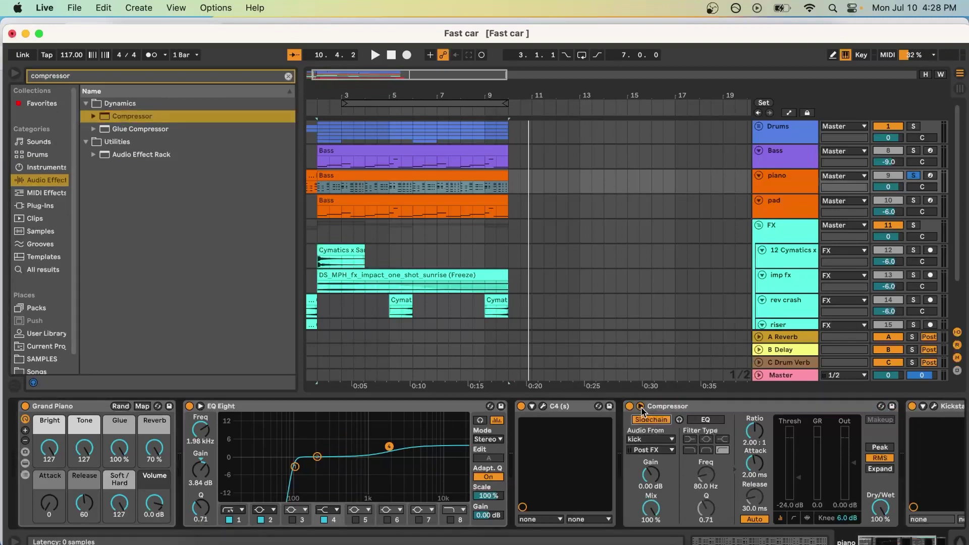
- Collapse and re-expand the Compressor's sidechain section
left_click(641, 407)
left_click(641, 407)
left_click(641, 407)
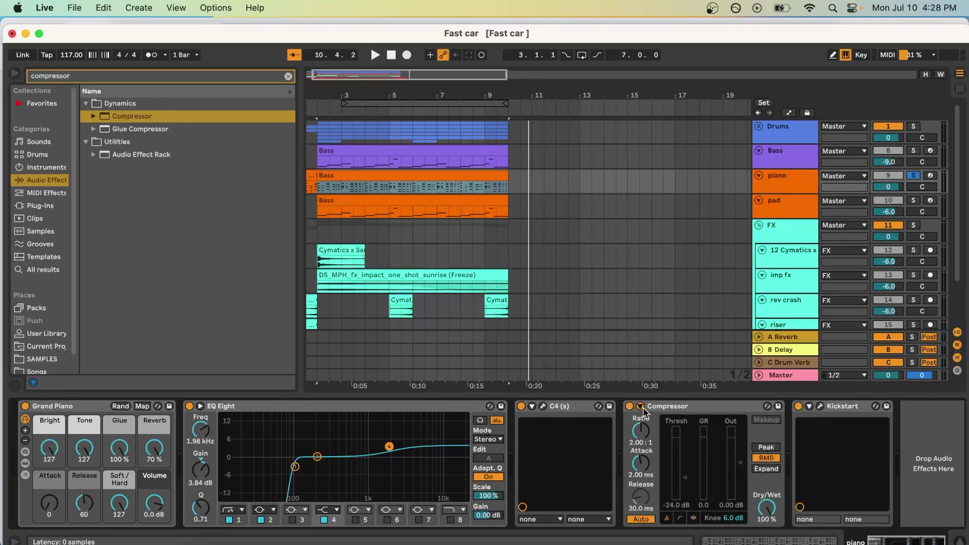
left_click(641, 407)
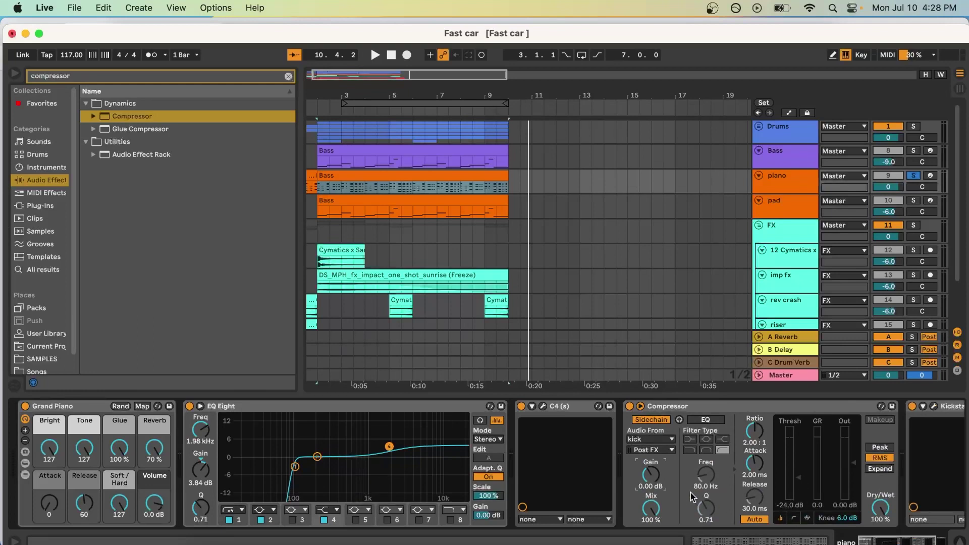
left_click(649, 440)
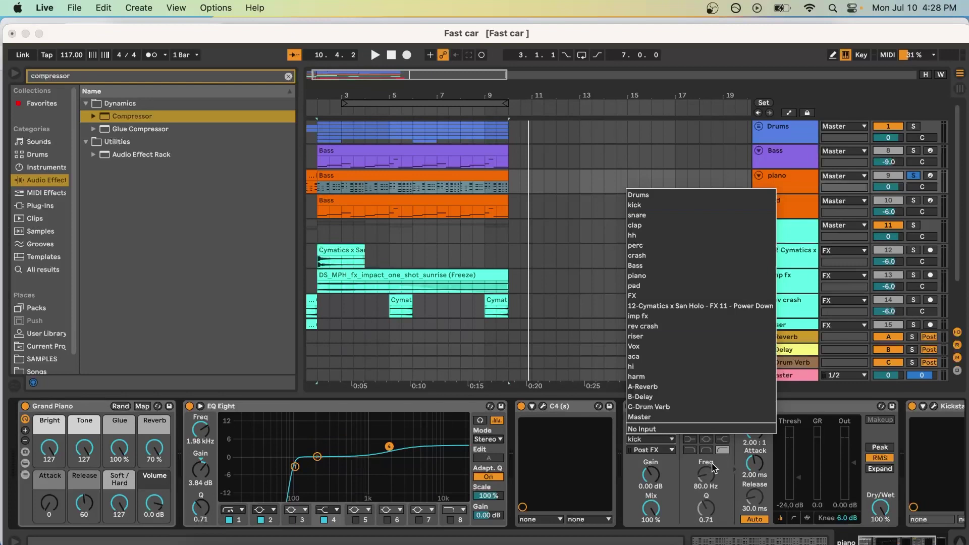
left_click(893, 296)
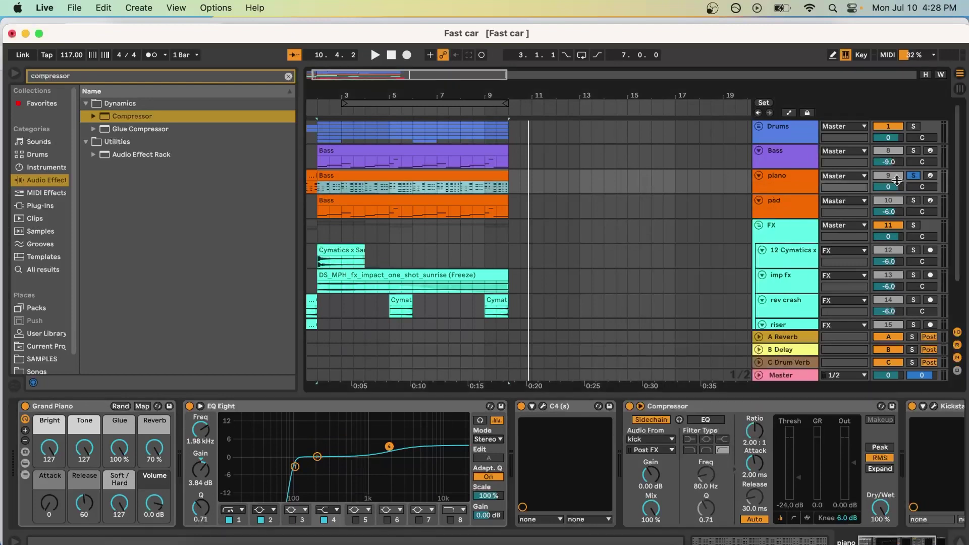
left_click(659, 407)
left_click(630, 406)
key("space")
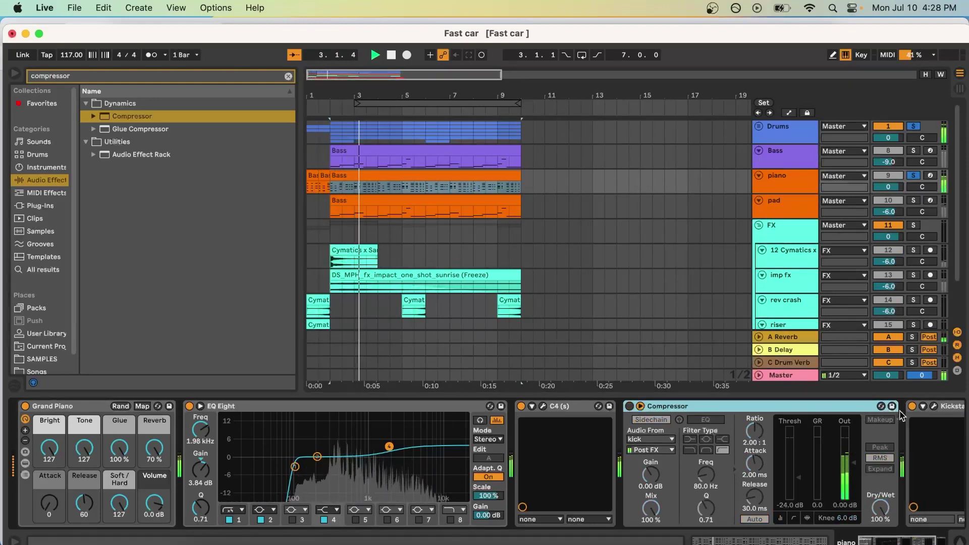
left_click(629, 406)
key("space")
key("space")
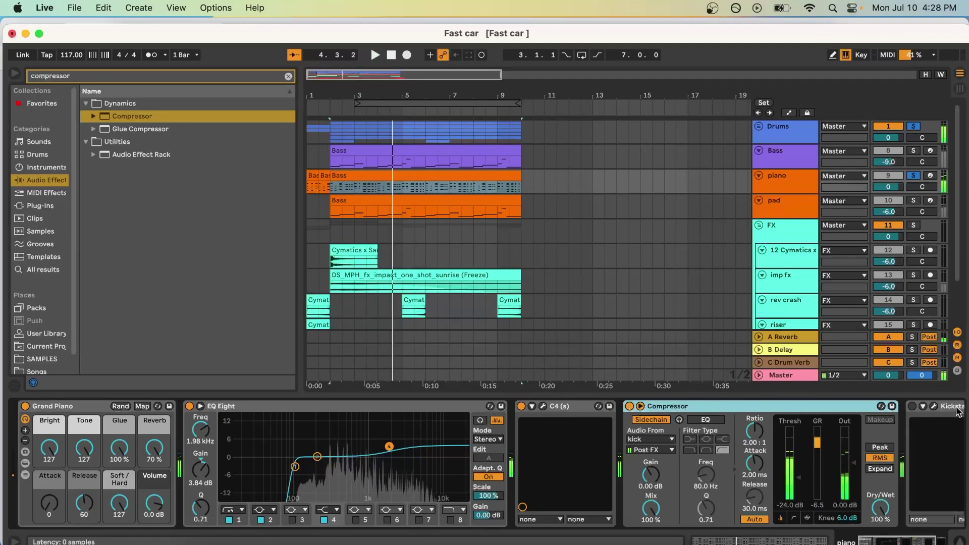
key("space")
left_click(918, 412)
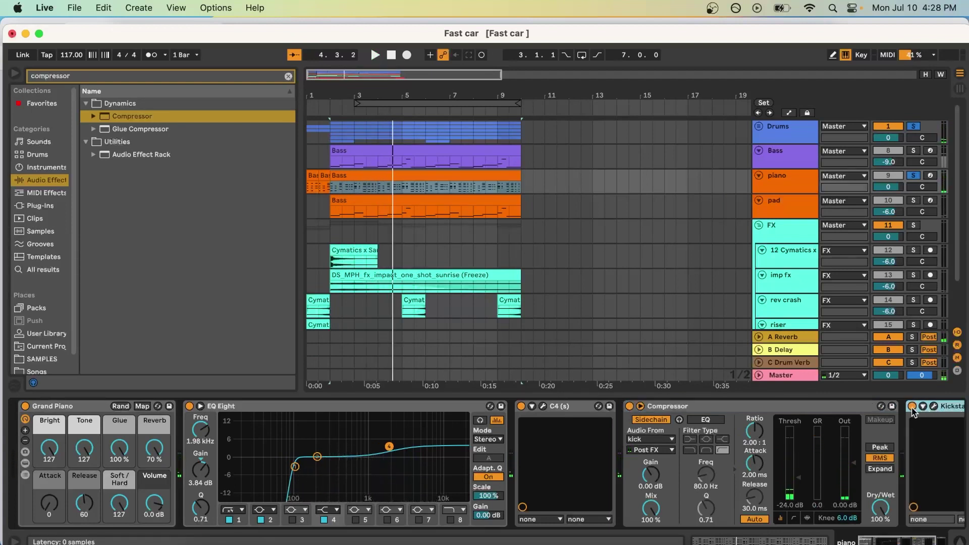
left_click(933, 406)
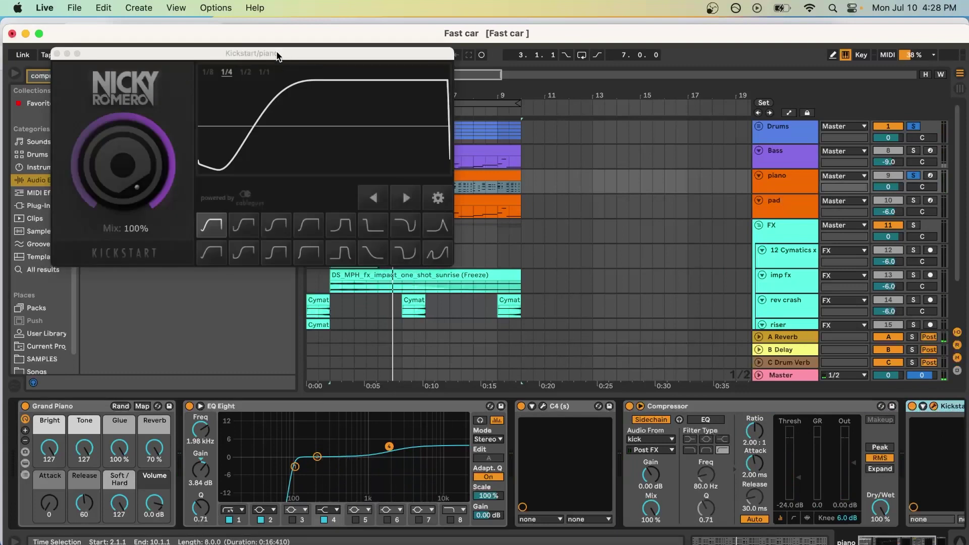
left_click_drag(277, 55, 275, 95)
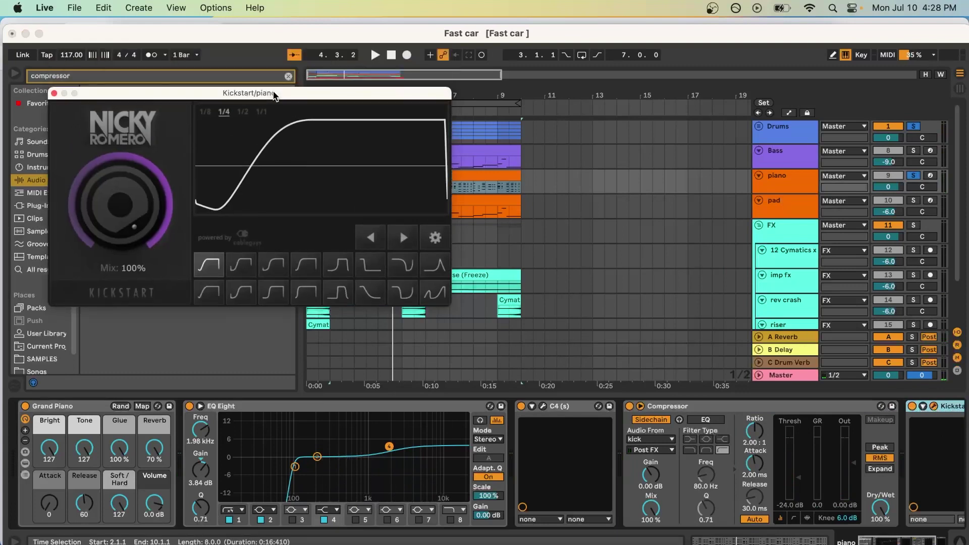
key("space")
left_click(434, 292)
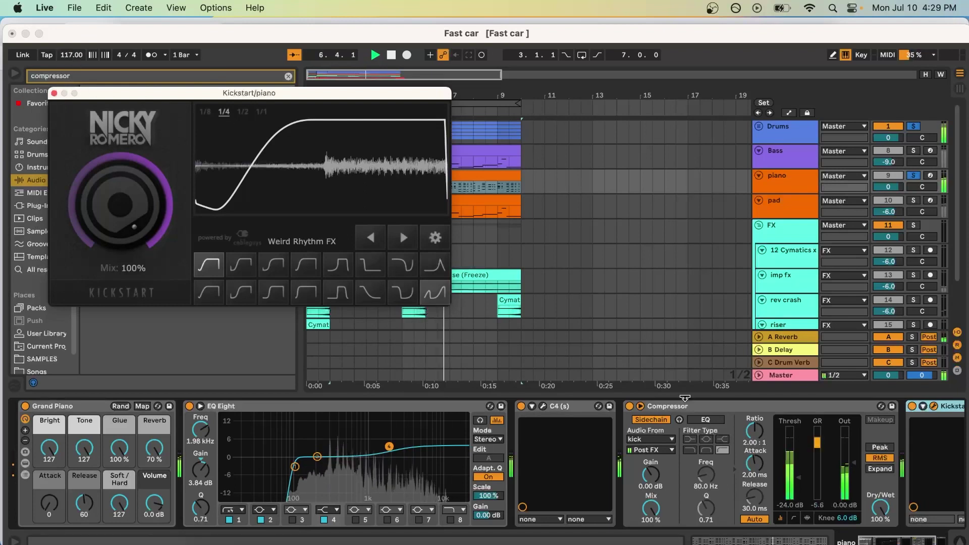
left_click(915, 410)
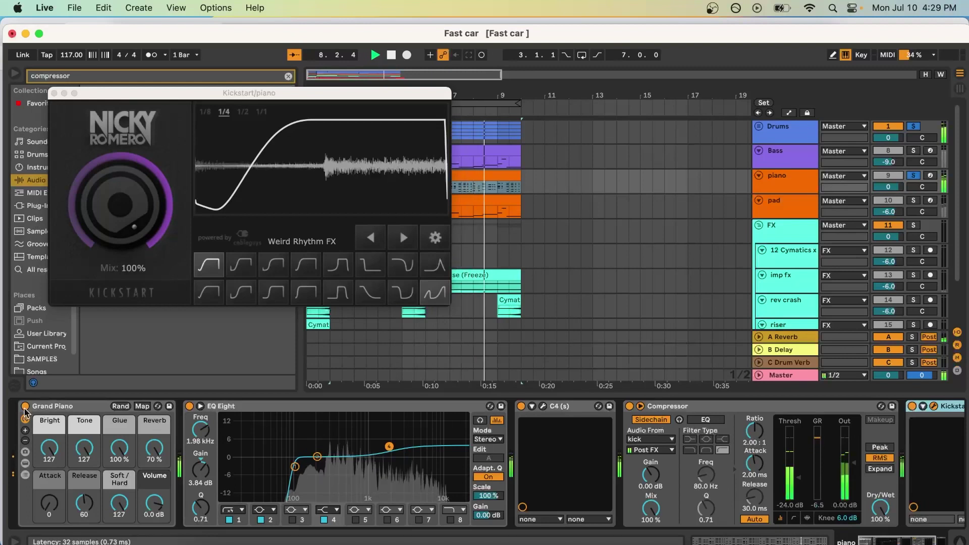
left_click(49, 407)
left_click(343, 406)
left_click(687, 407)
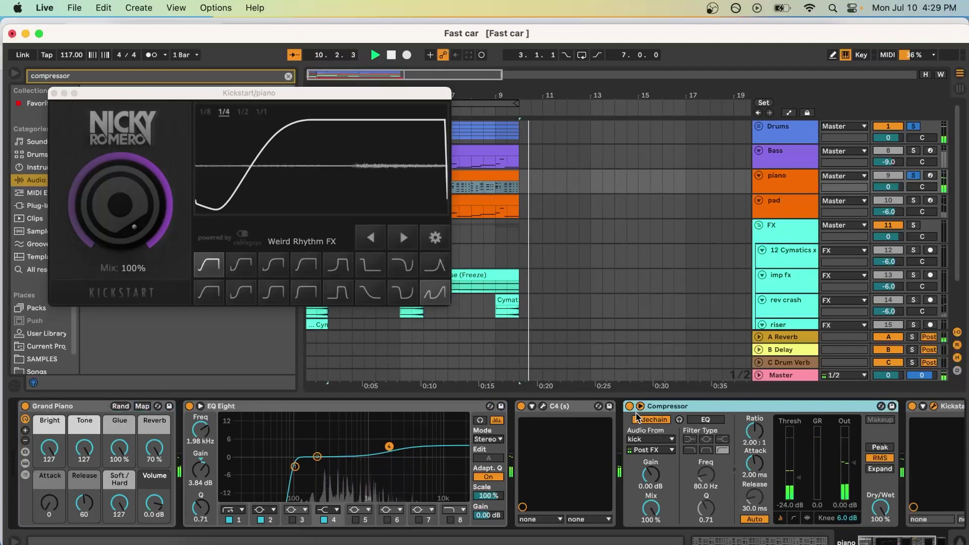
key("space")
left_click(54, 93)
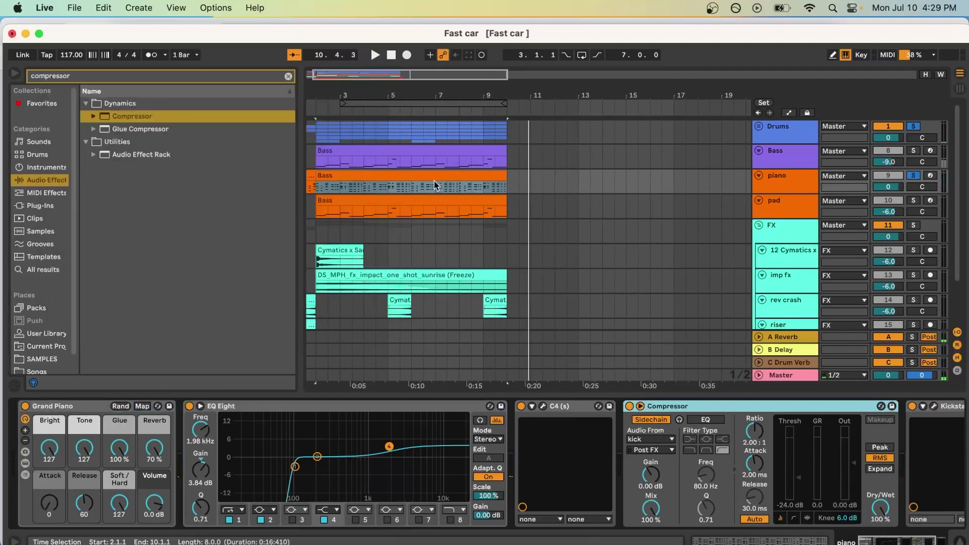
key("shift+Tab")
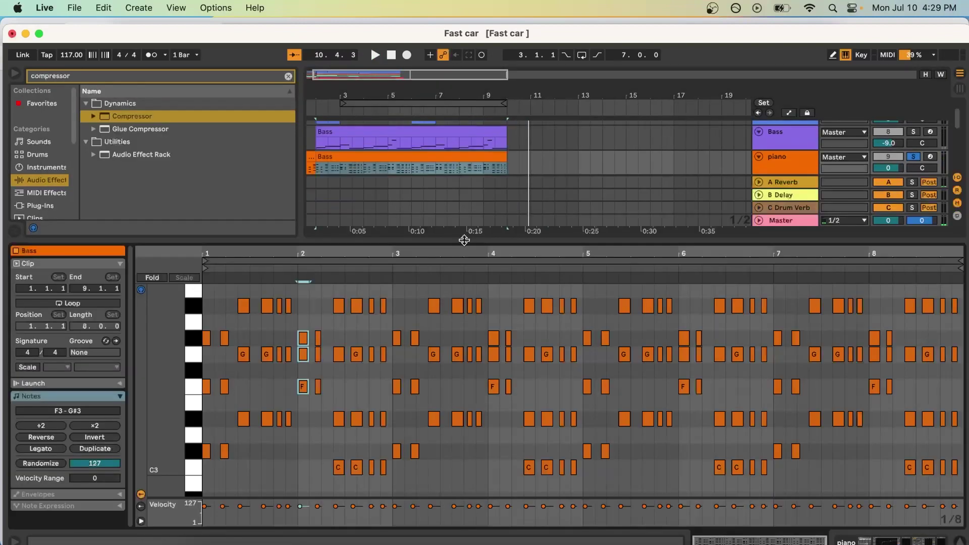
left_click_drag(224, 255, 280, 254)
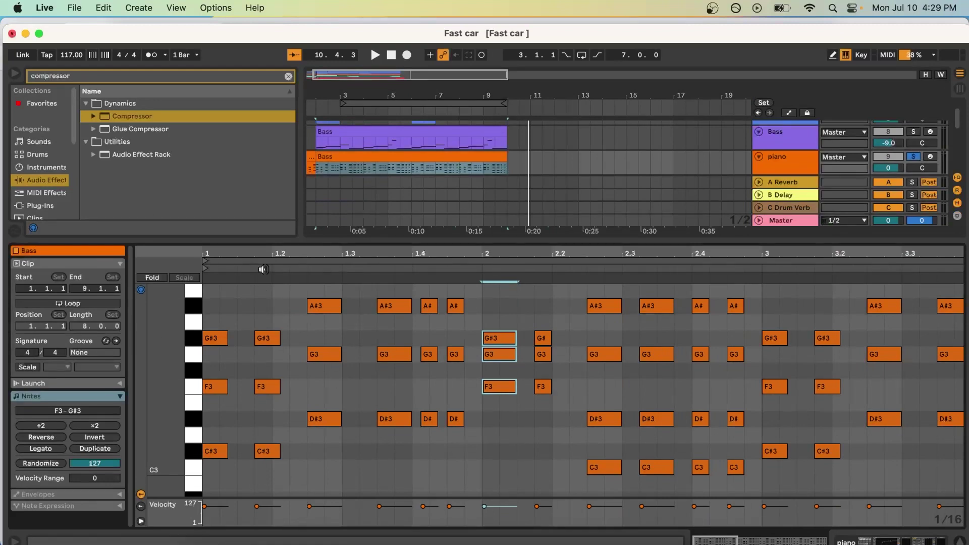
left_click(914, 156)
key("space")
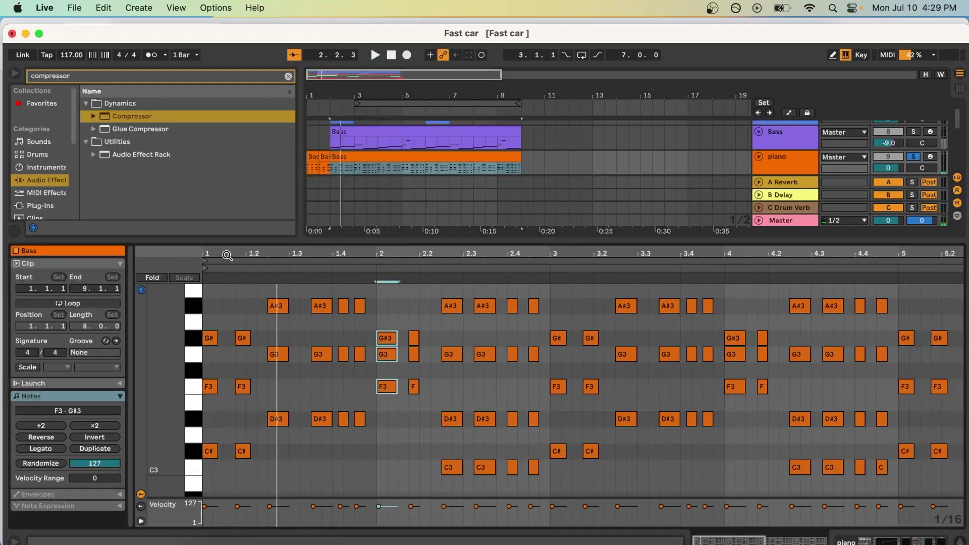
left_click_drag(226, 258, 257, 249)
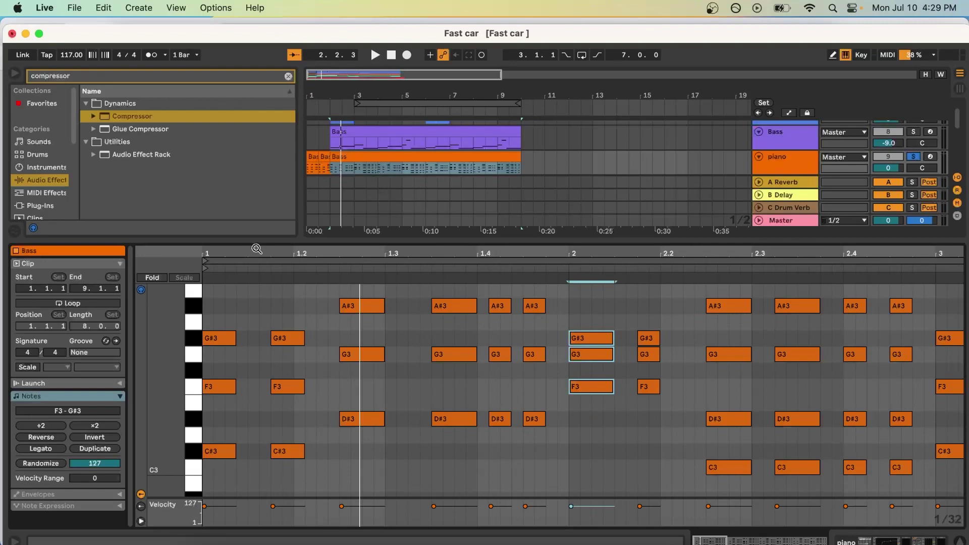
key("space")
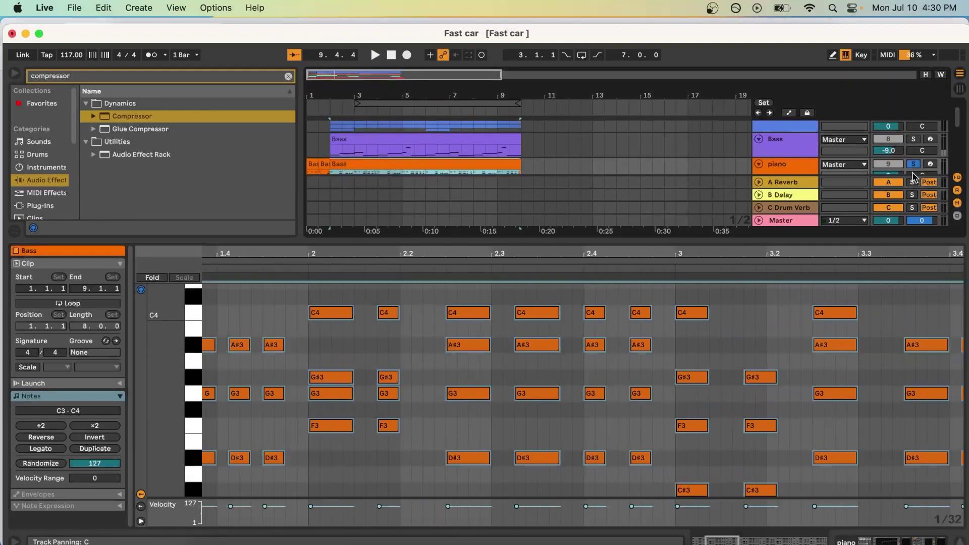
left_click_drag(313, 255, 521, 249)
key("space")
- Set the time selection from 2.1.1 to 10.1.1, a length of 8.0.0
left_click(389, 176)
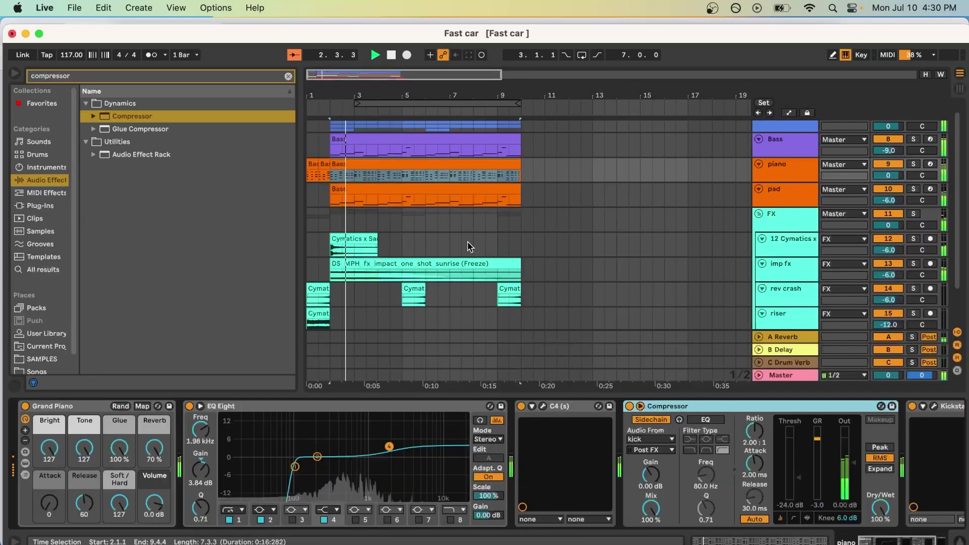
left_click(388, 157)
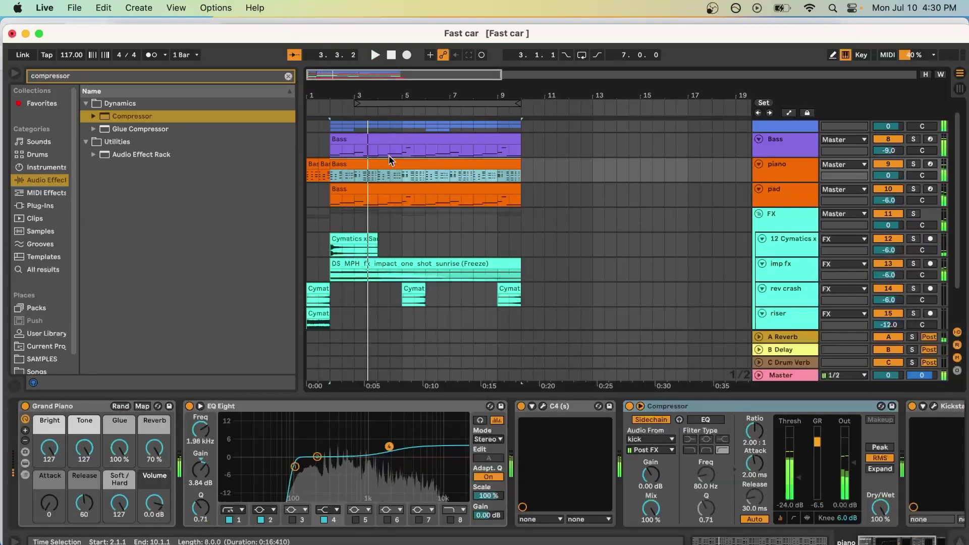